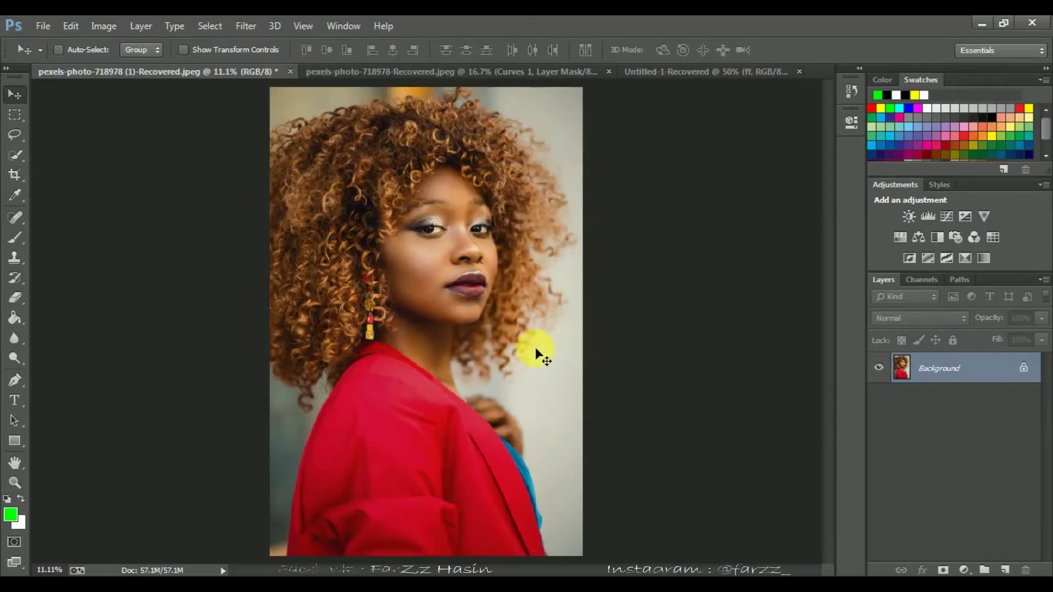
# - Zoom the portrait to 25% with the woman's eyes and face centred in view
pyautogui.hotkey('ctrl', '+')
pyautogui.hotkey('ctrl', '+')
pyautogui.hotkey('ctrl', '+')
pyautogui.scroll(5, 557, 348)
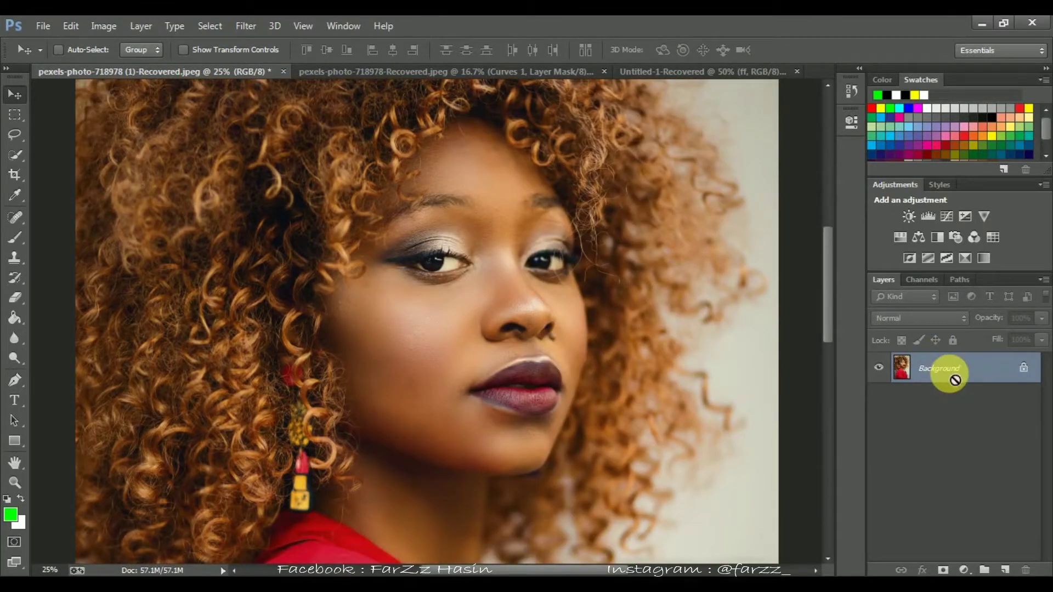
# - Duplicate the Background as Layer 1 and convert that copy to a smart object
pyautogui.hotkey('ctrl', 'j')
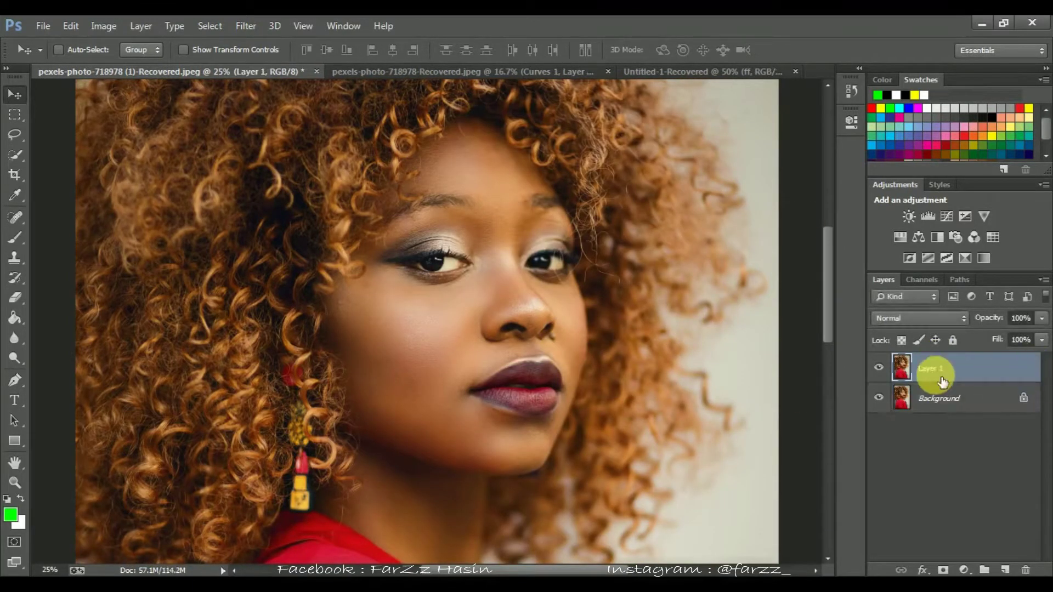
pyautogui.rightClick(999, 373)
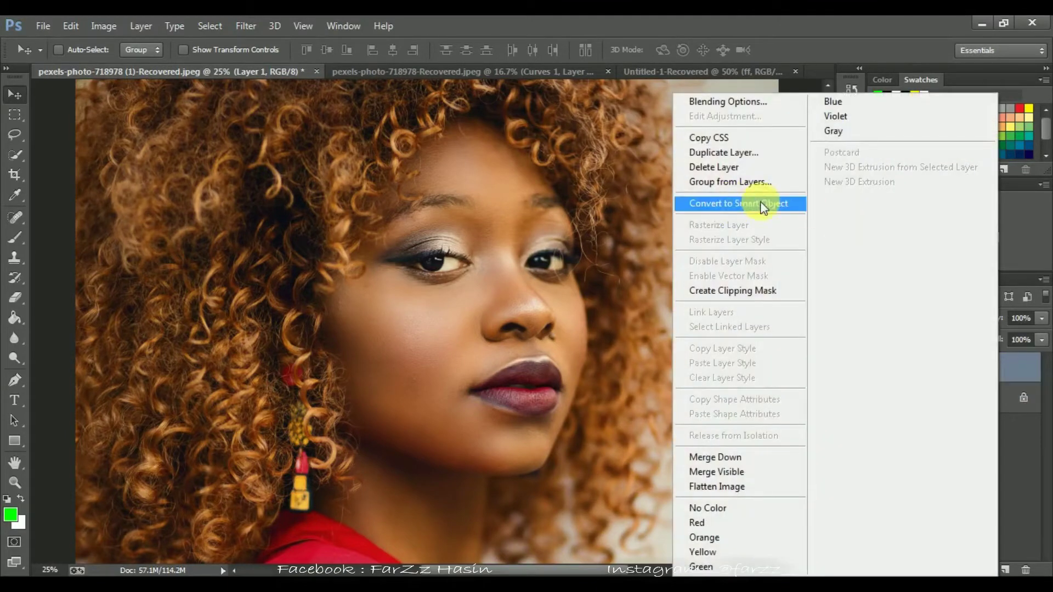
pyautogui.click(771, 210)
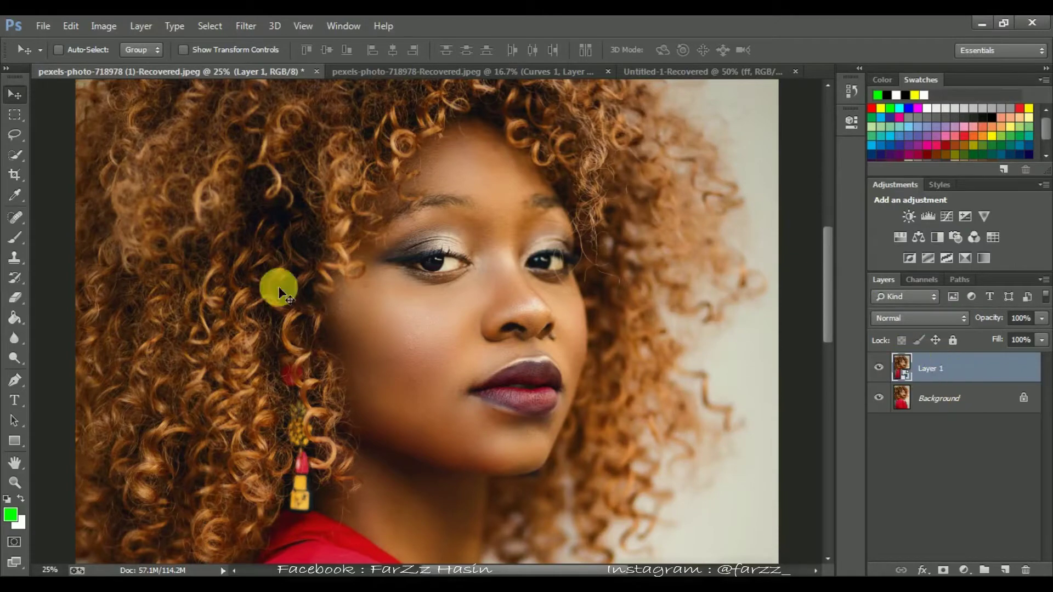
# - Set up Pixelate > Pointillize with Cell Size 4, previewing the lips
pyautogui.click(248, 27)
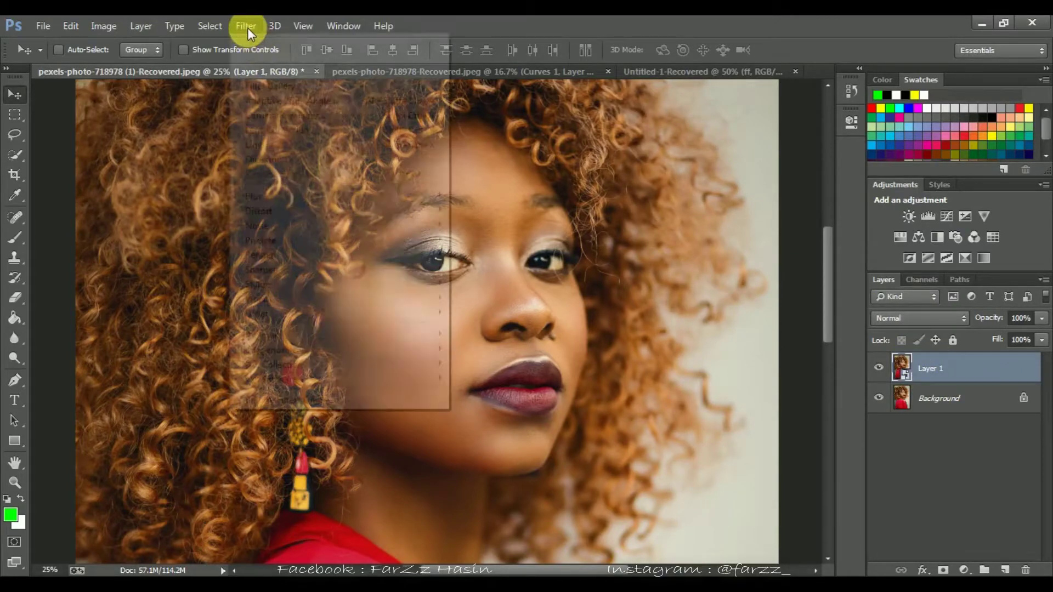
pyautogui.moveTo(287, 243)
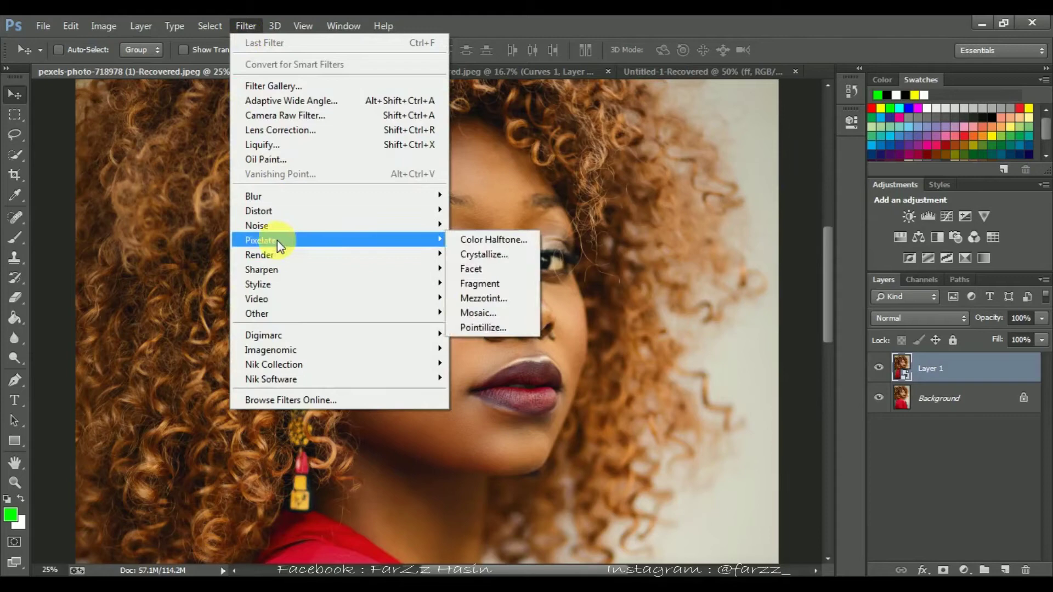
pyautogui.click(509, 328)
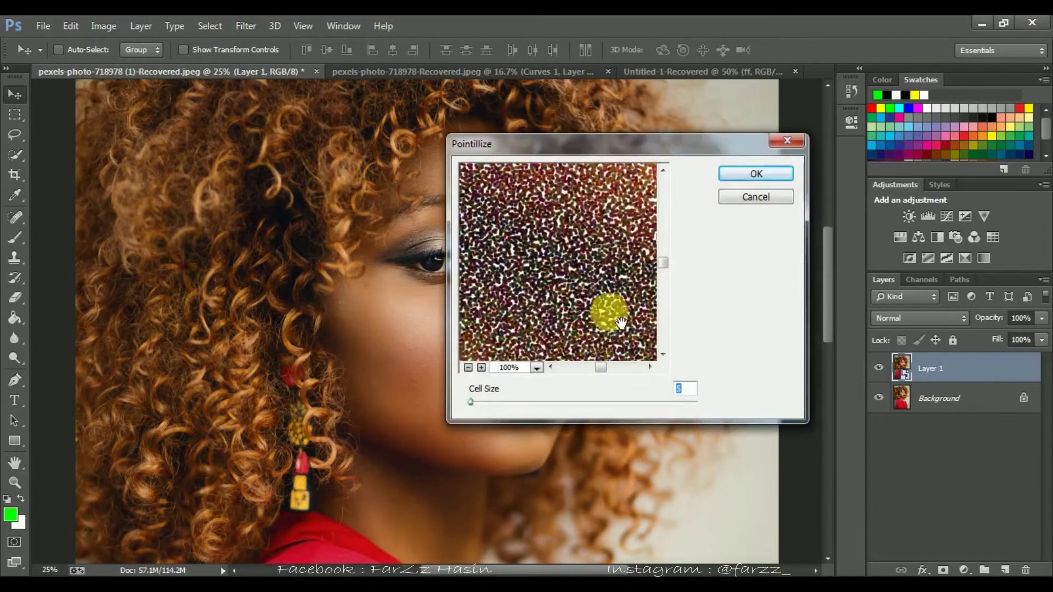
pyautogui.click(467, 368)
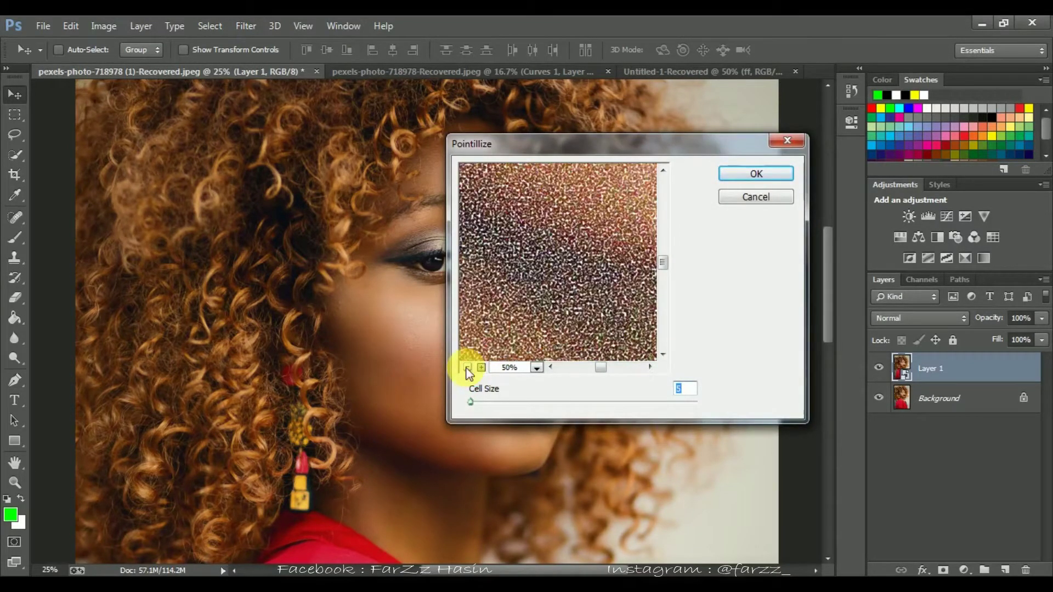
pyautogui.click(467, 367)
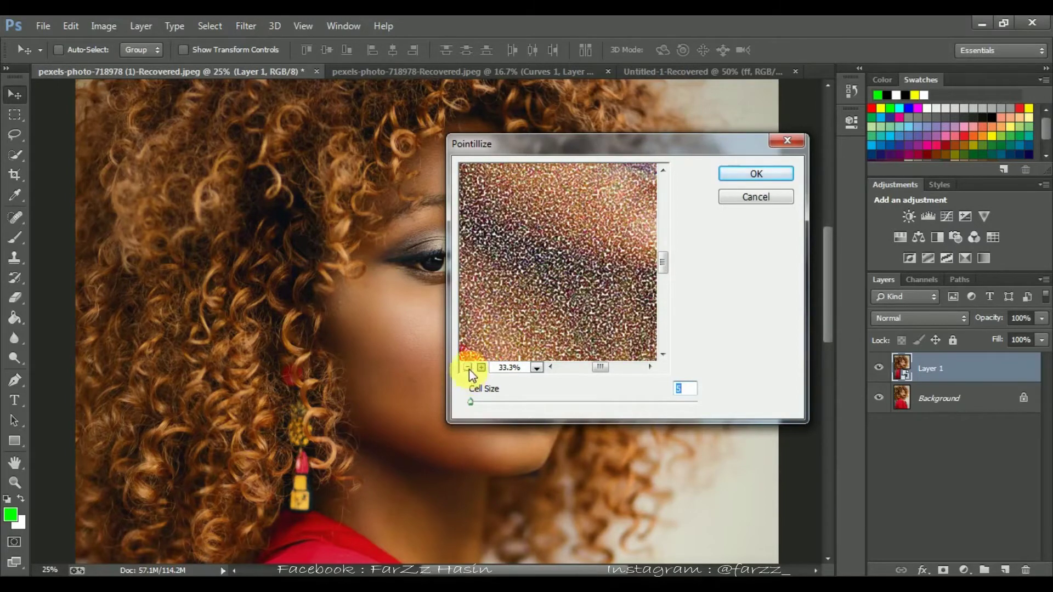
pyautogui.moveTo(588, 231); pyautogui.dragTo(553, 299)
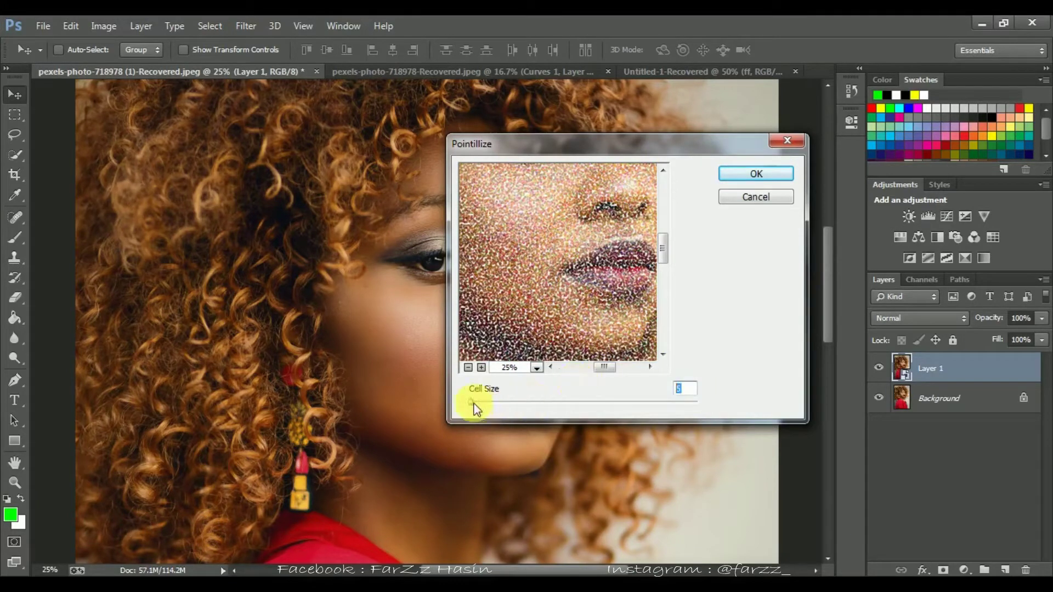
pyautogui.moveTo(472, 404); pyautogui.dragTo(456, 403)
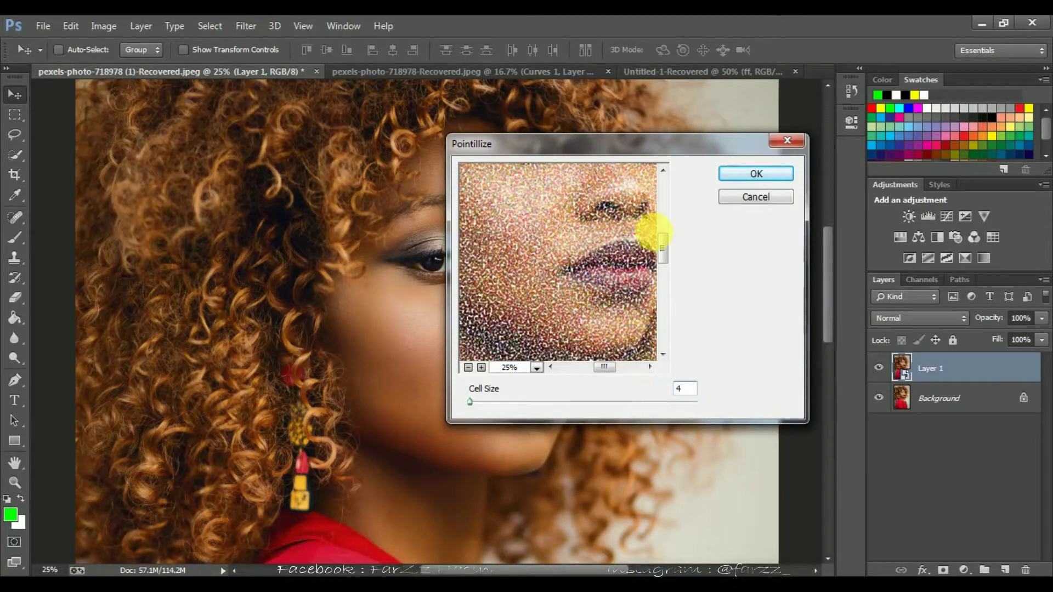
# - Apply the Pointillize filter and zoom in to inspect the grain on the face
pyautogui.click(742, 175)
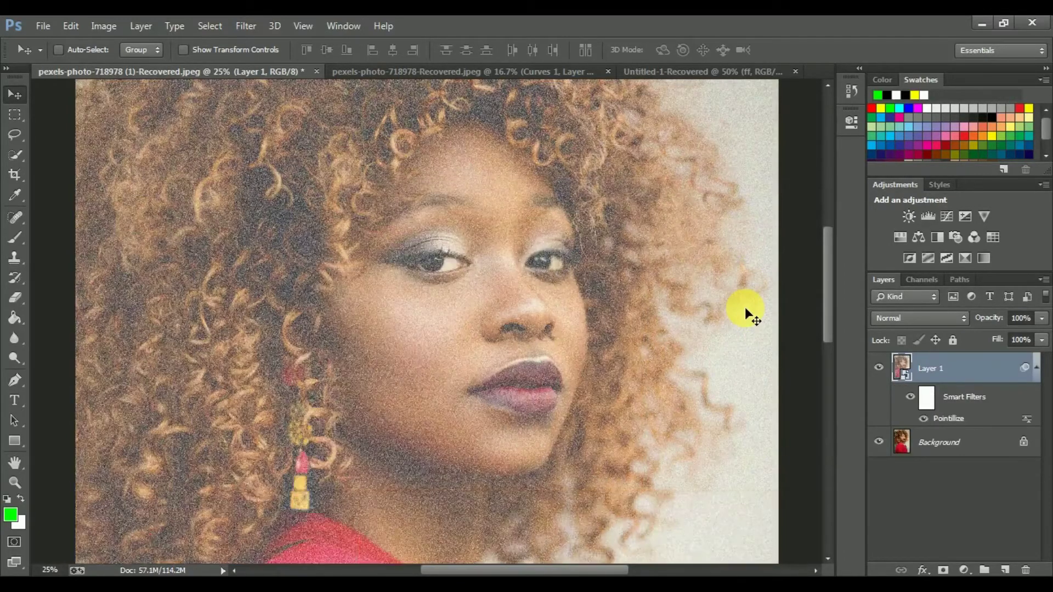
pyautogui.hotkey('ctrl', '+')
pyautogui.hotkey('ctrl', '+')
pyautogui.hotkey('ctrl', '+')
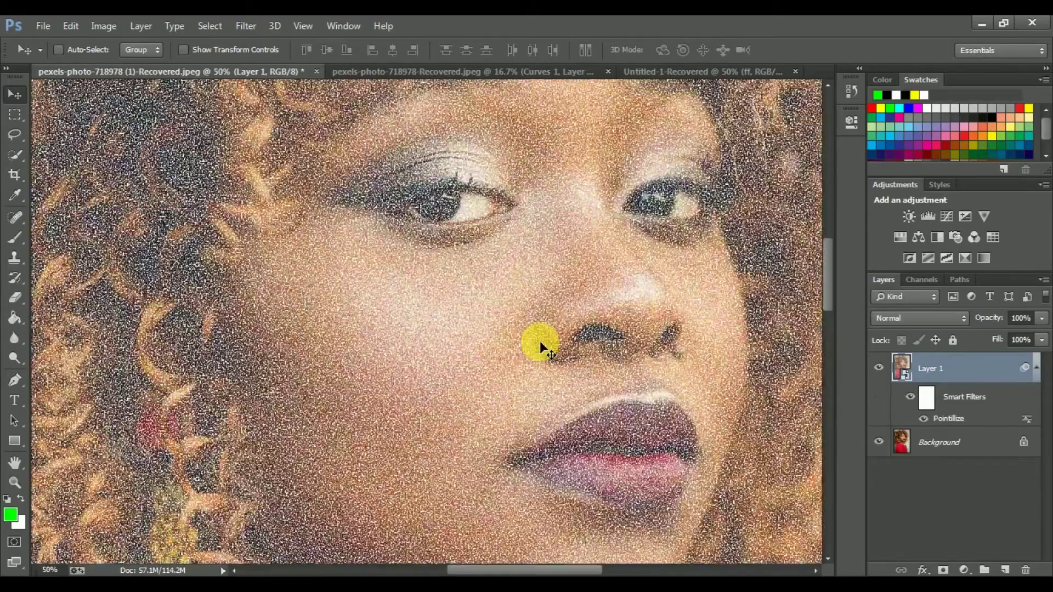
pyautogui.scroll(-6, 540, 341)
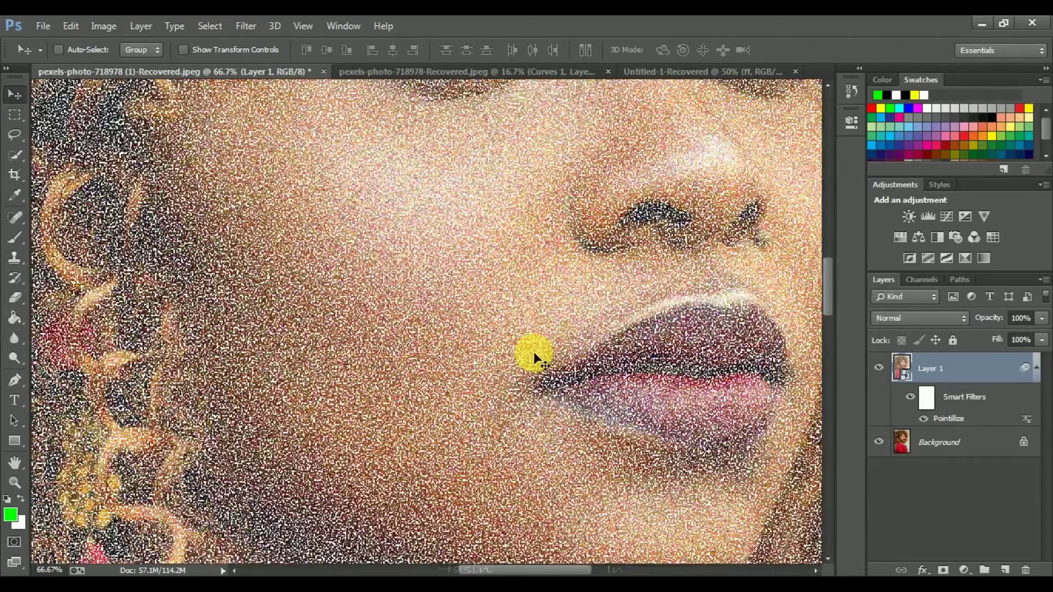
pyautogui.scroll(4, 552, 395)
pyautogui.scroll(2, 555, 392)
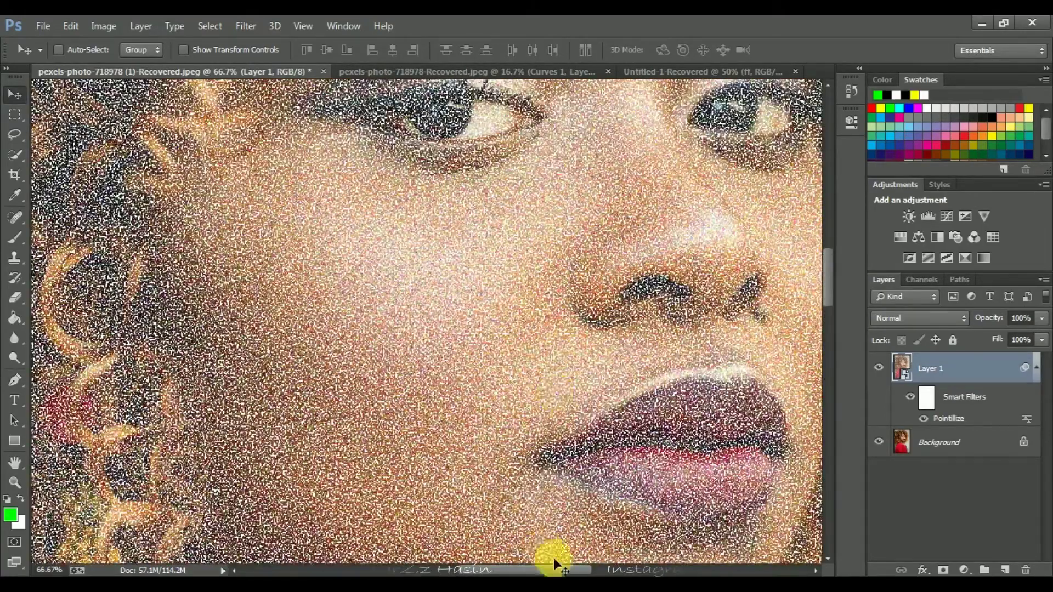
pyautogui.moveTo(540, 573); pyautogui.dragTo(609, 572)
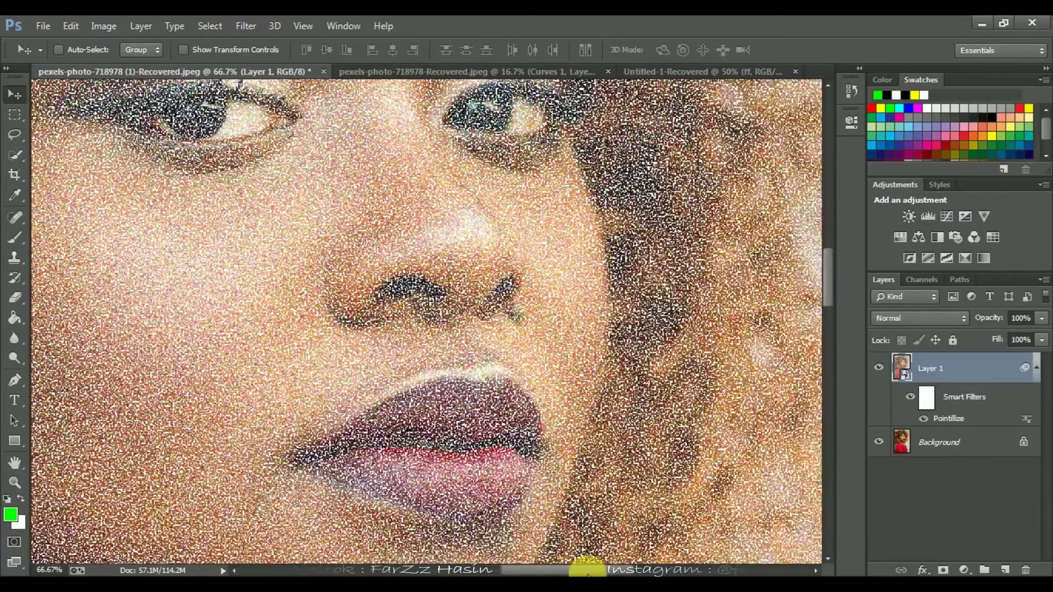
pyautogui.scroll(2, 410, 377)
pyautogui.scroll(-3, 410, 378)
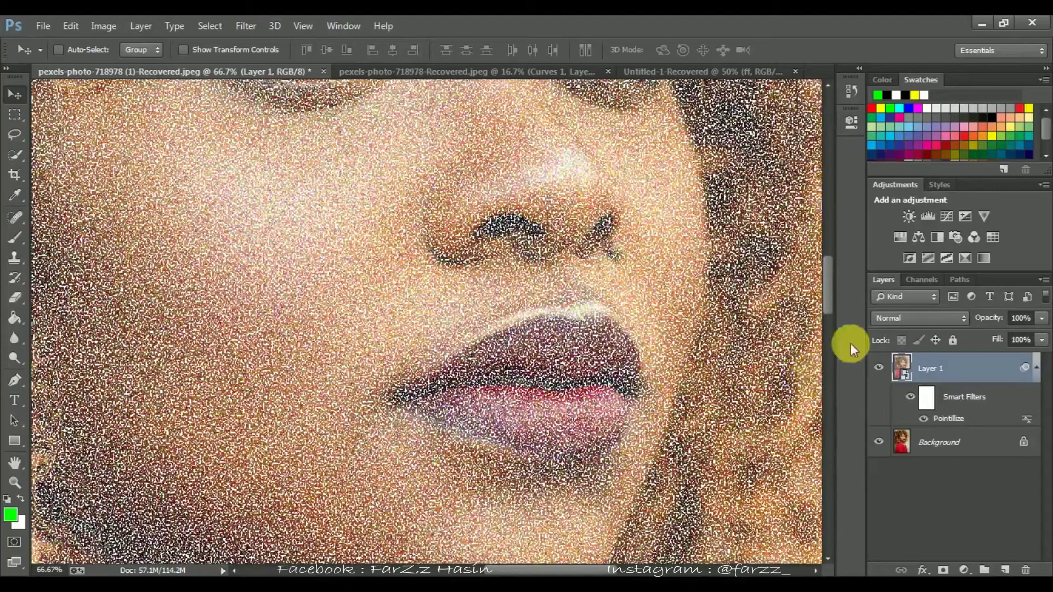
# - Set Layer 1's blend mode to Overlay
pyautogui.click(897, 321)
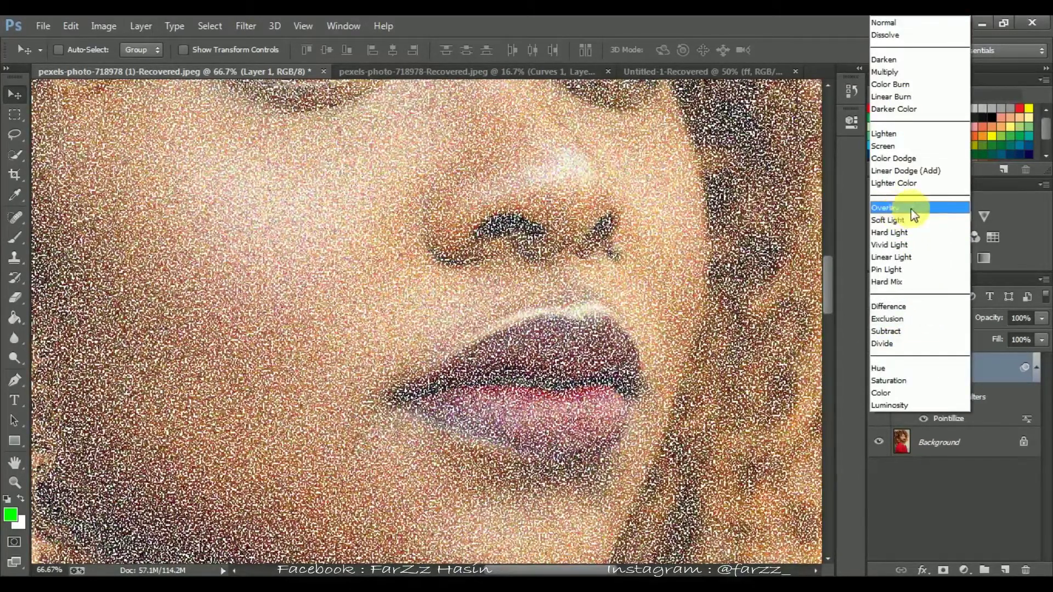
pyautogui.click(894, 208)
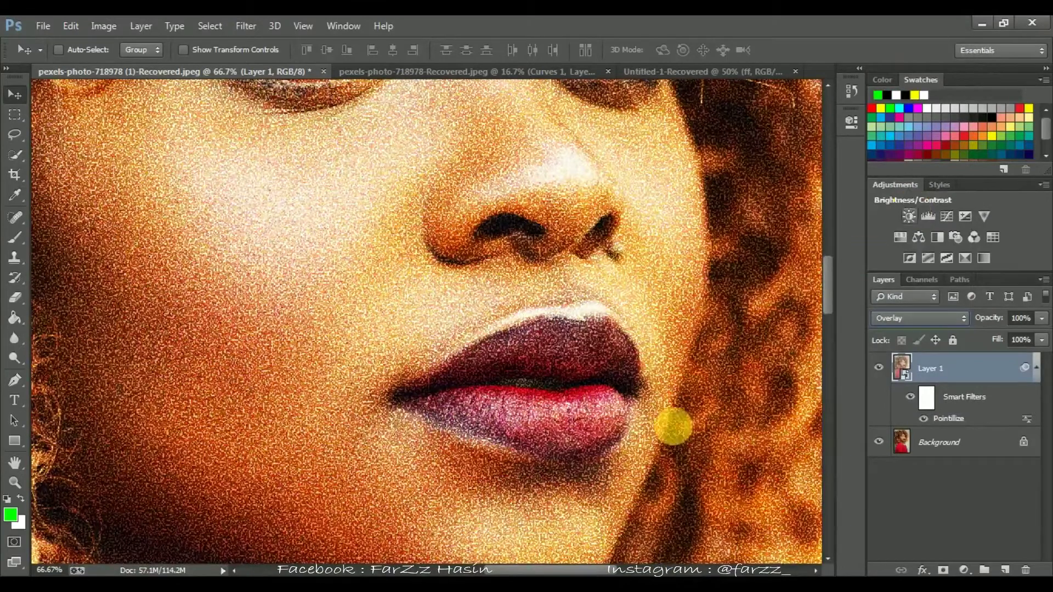
pyautogui.moveTo(576, 570); pyautogui.dragTo(544, 569)
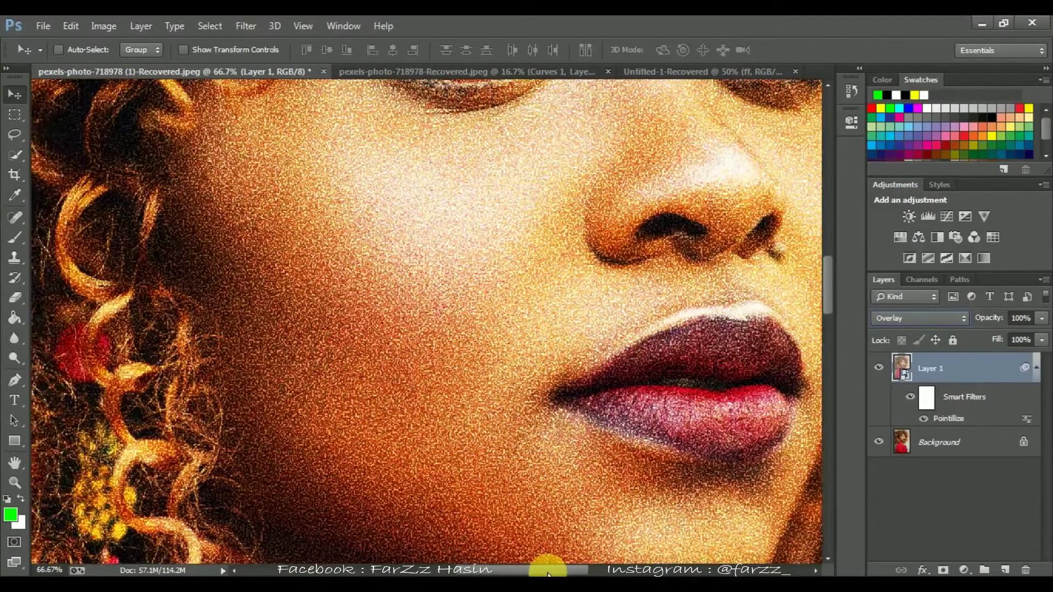
# - Apply Filter > Blur > Gaussian Blur with a 1-pixel radius to Layer 1
pyautogui.click(244, 25)
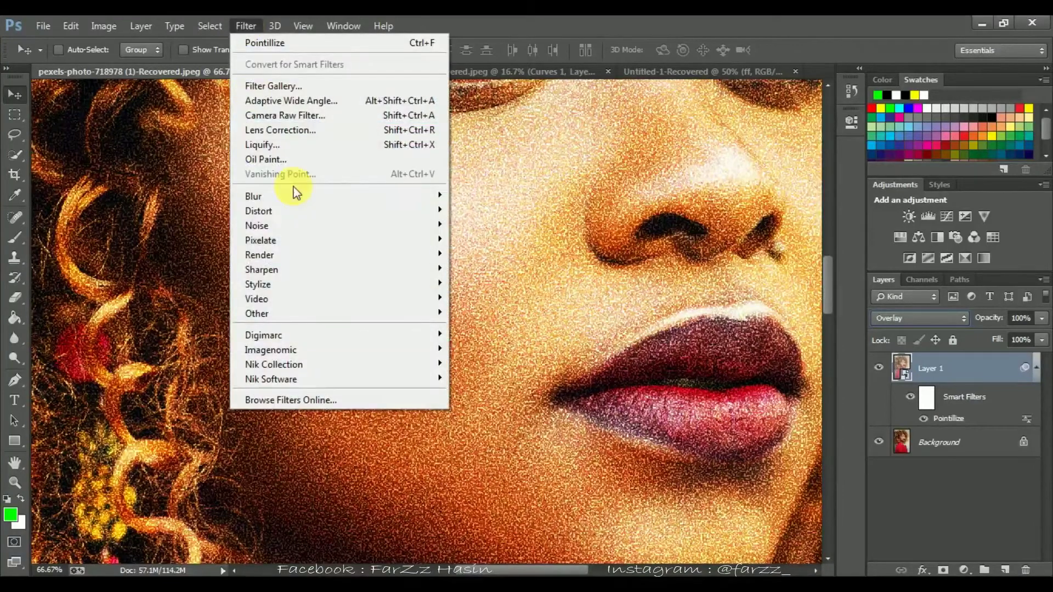
pyautogui.moveTo(442, 195)
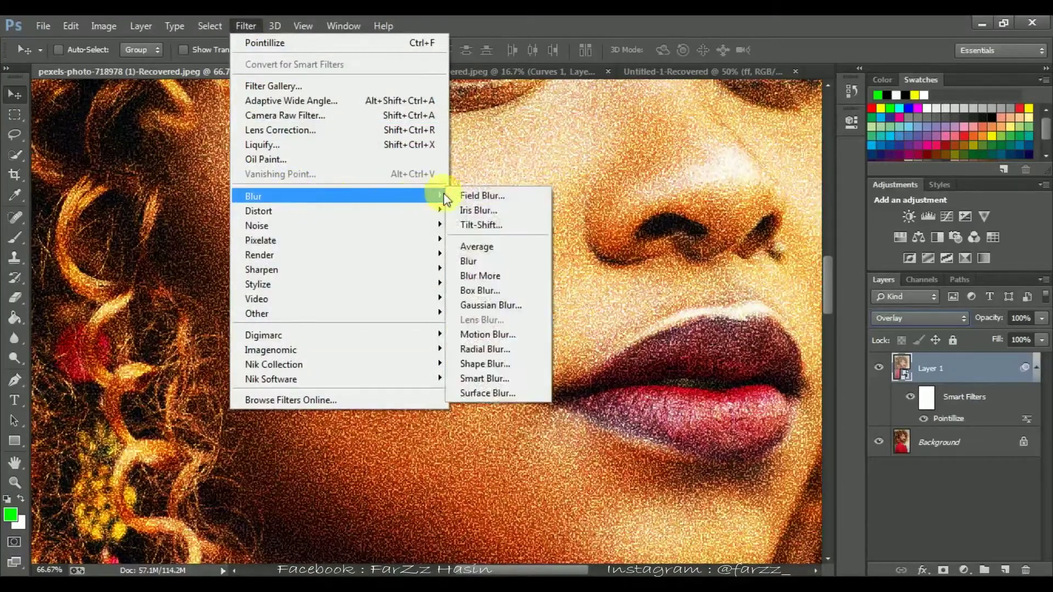
pyautogui.click(492, 306)
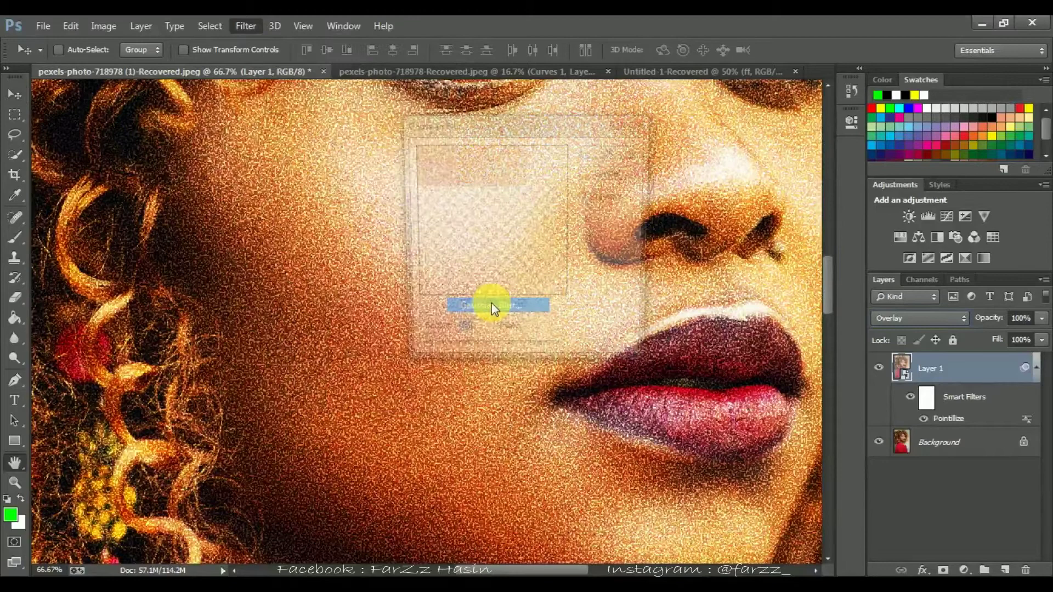
pyautogui.moveTo(505, 125); pyautogui.dragTo(206, 173)
pyautogui.moveTo(180, 384); pyautogui.dragTo(192, 383)
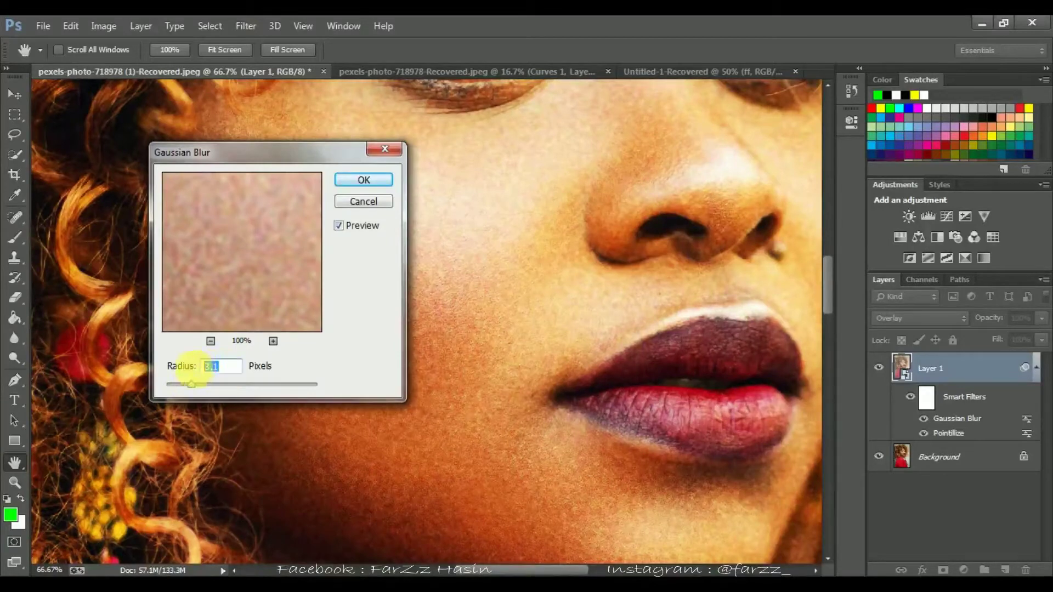
pyautogui.write('1')
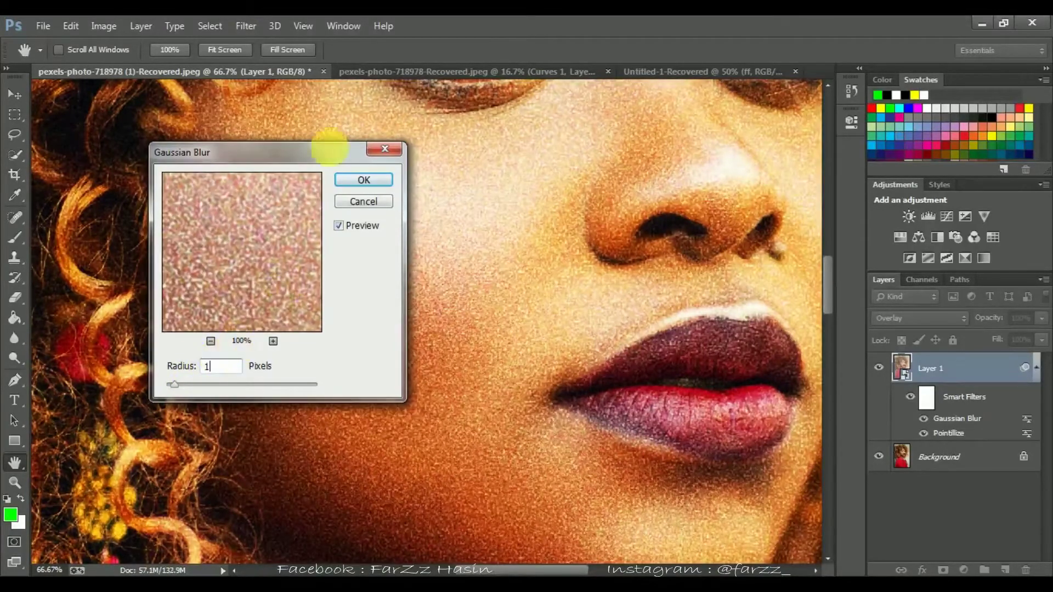
pyautogui.click(360, 184)
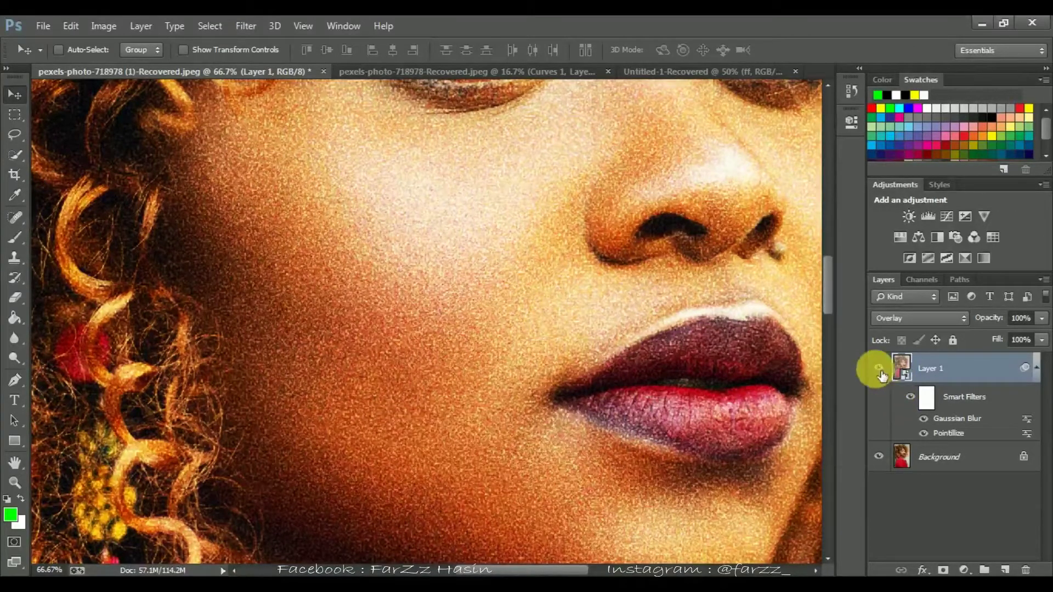
# - Toggle Layer 1's visibility off and on to compare, then collapse its smart filter list
pyautogui.click(879, 369)
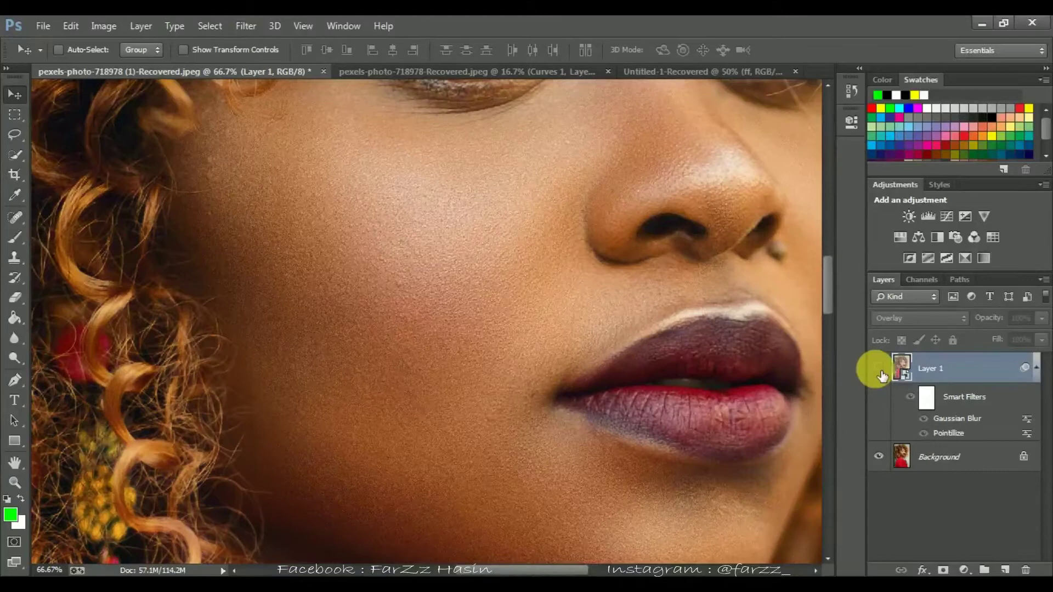
pyautogui.click(880, 370)
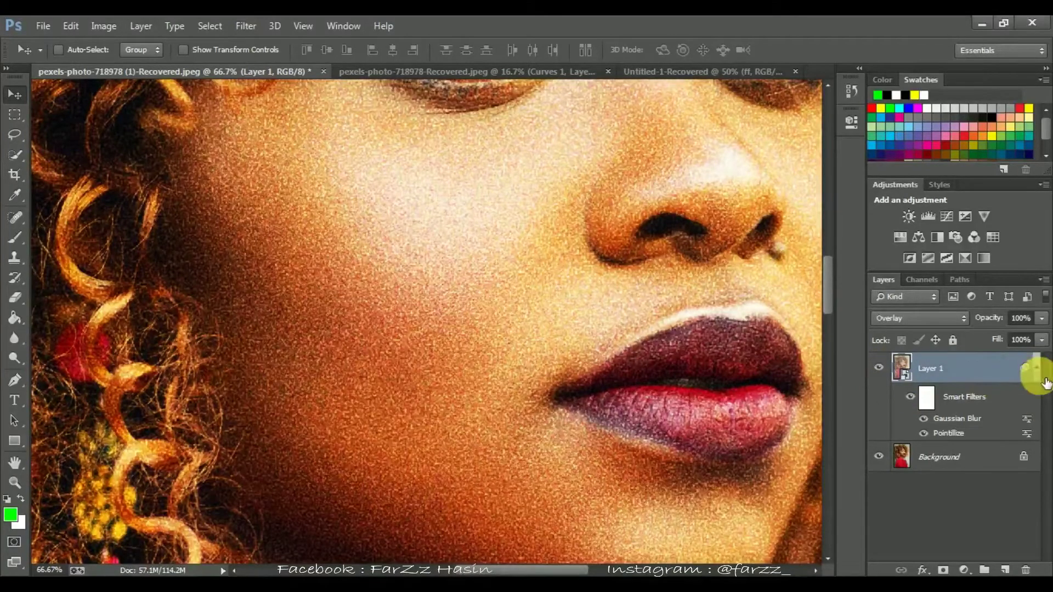
pyautogui.click(1045, 383)
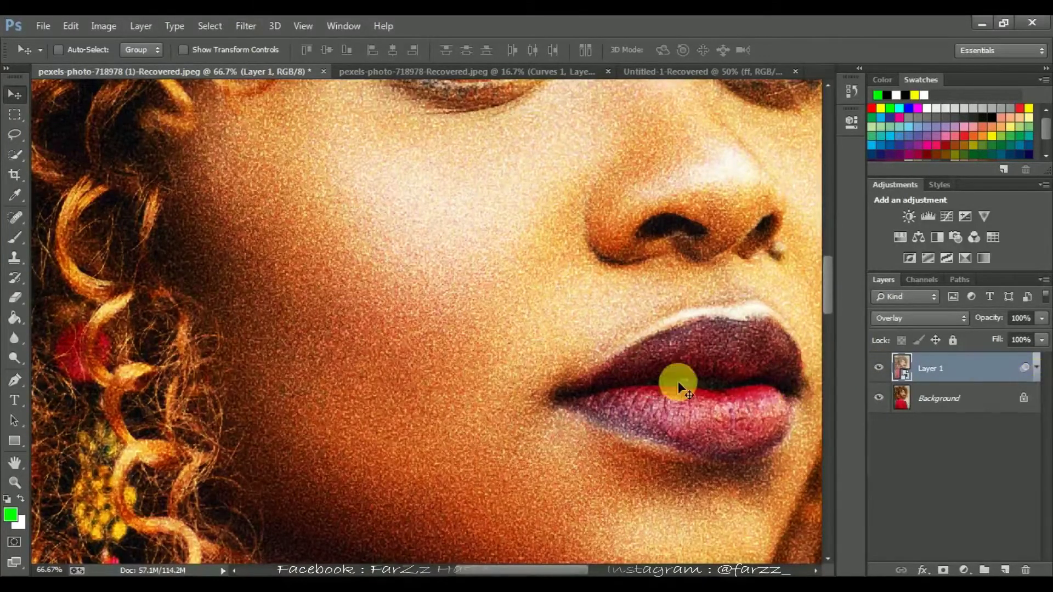
# - Zoom out to view the whole portrait
pyautogui.hotkey('ctrl', '0')
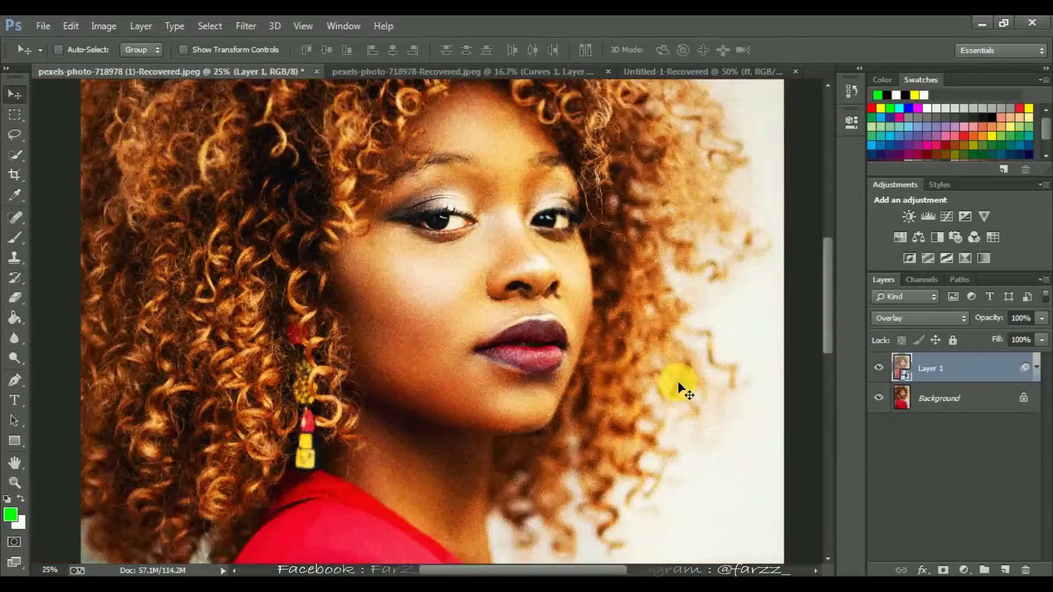
pyautogui.hotkey('ctrl', '-')
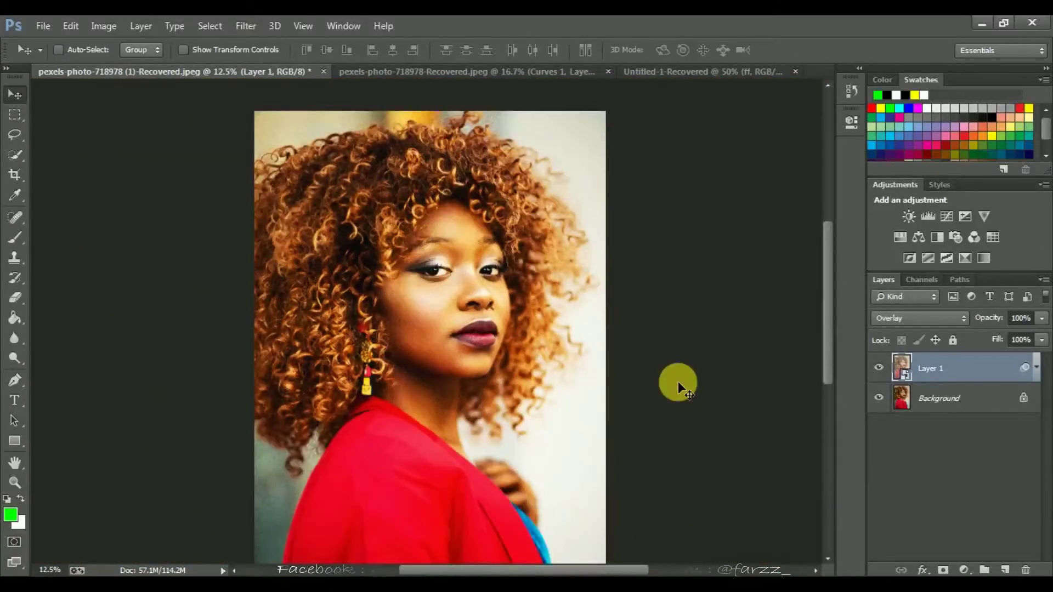
pyautogui.scroll(-3, 549, 301)
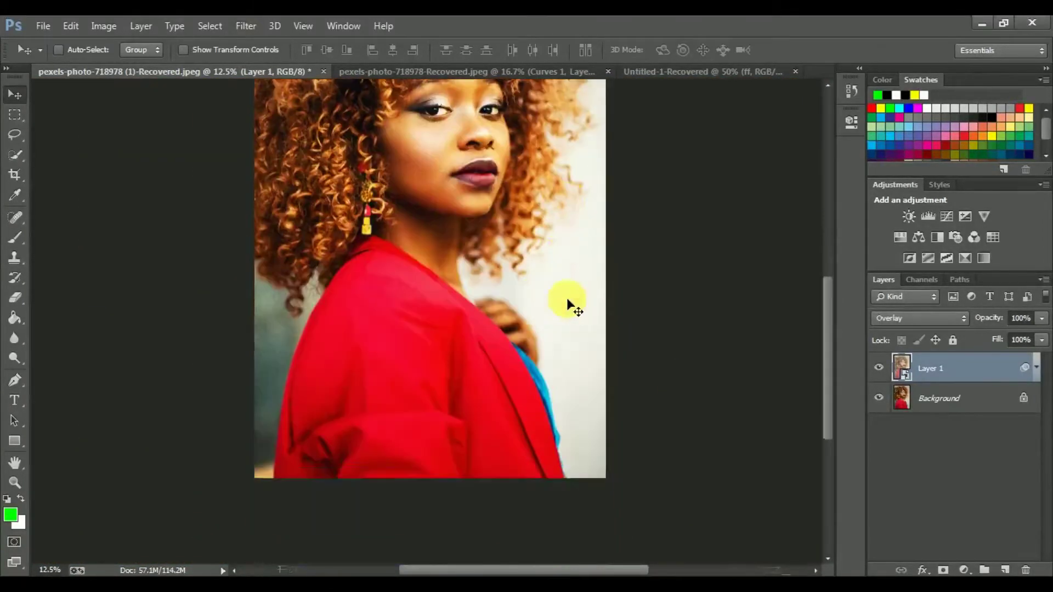
pyautogui.scroll(2, 509, 333)
pyautogui.scroll(-2, 510, 331)
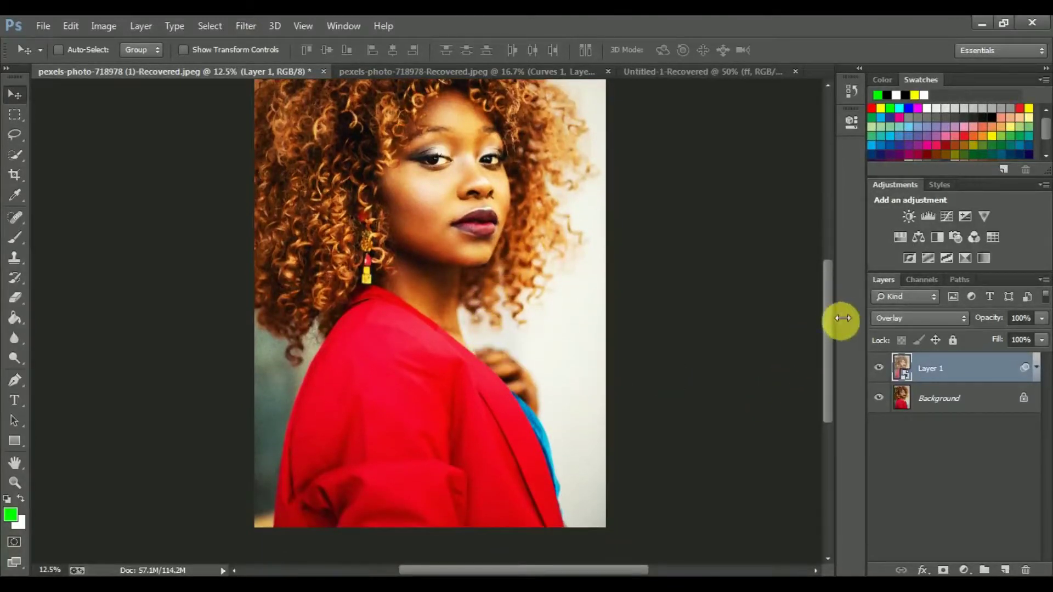
# - Add a Black & White adjustment layer using the Blue Filter preset
pyautogui.click(962, 570)
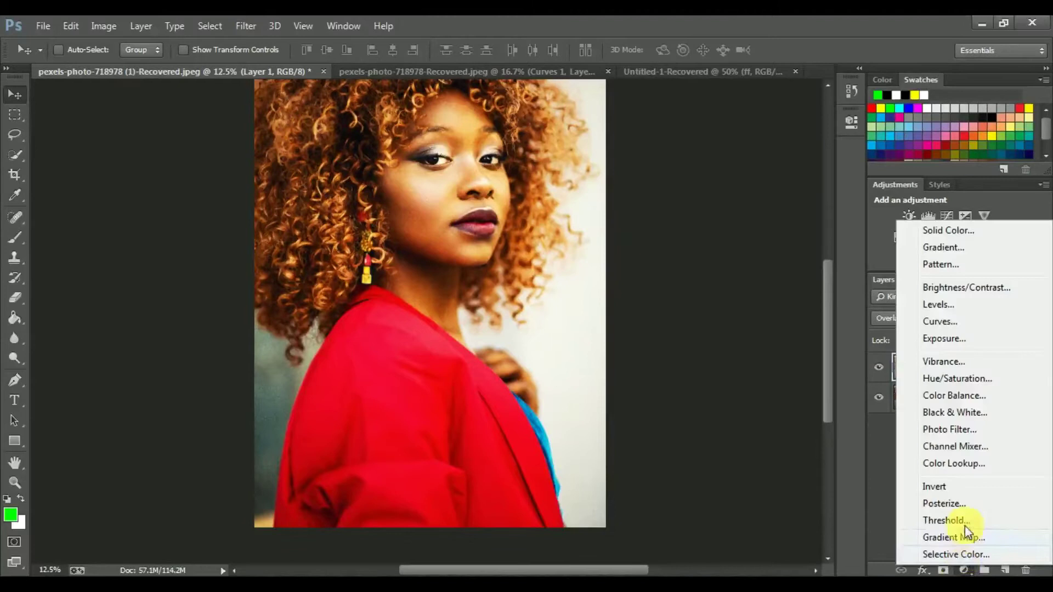
pyautogui.click(963, 417)
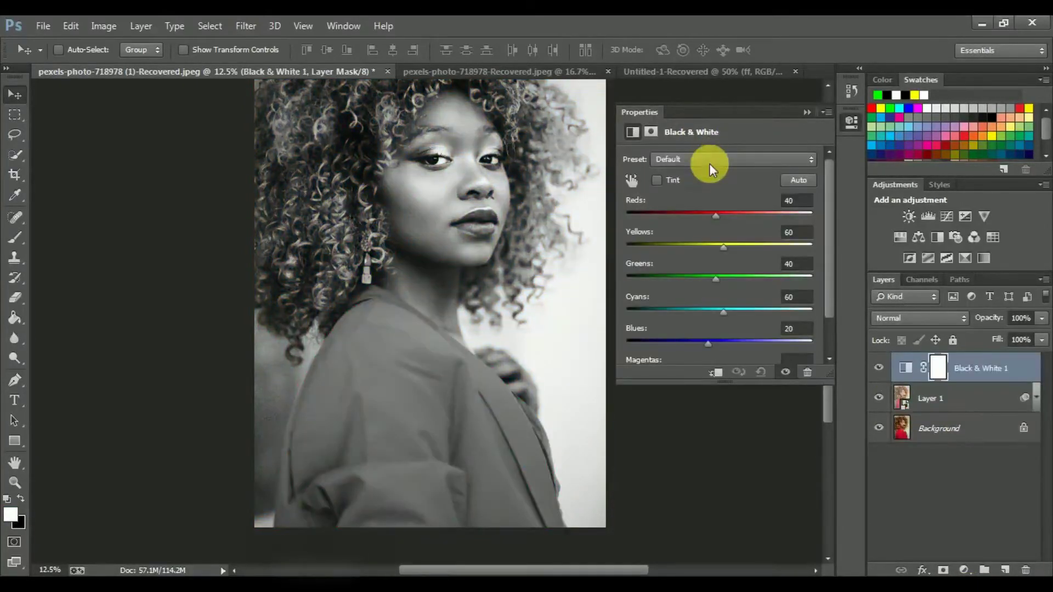
pyautogui.click(709, 163)
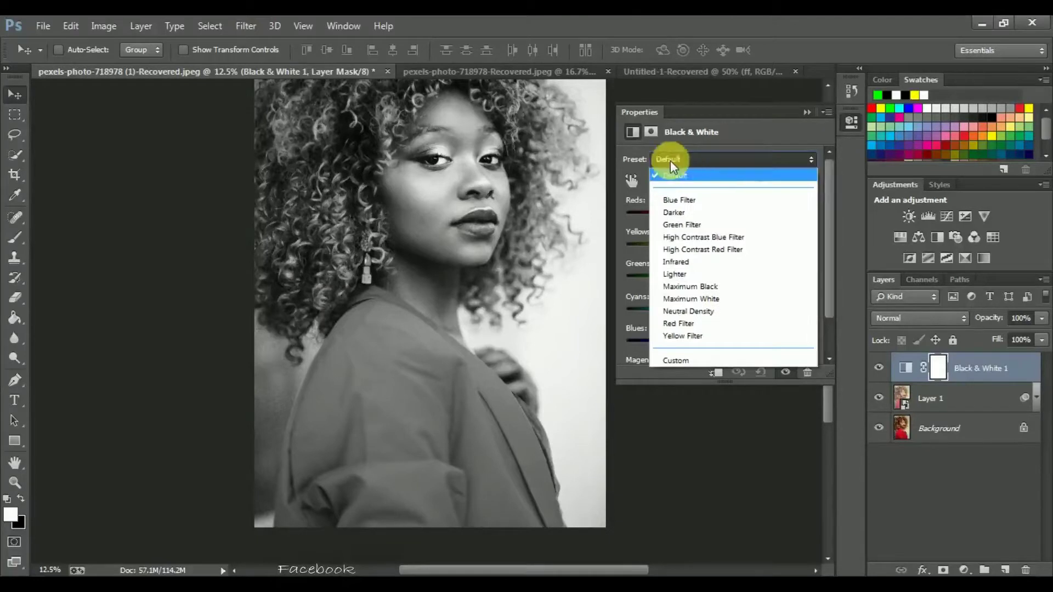
pyautogui.click(707, 200)
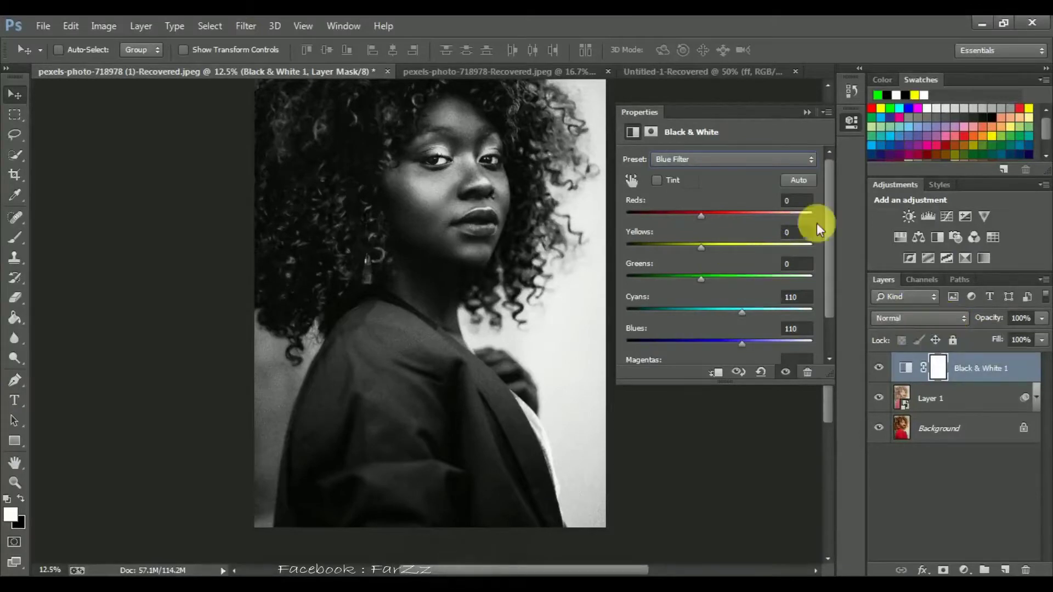
# - Set the Black & White layer's opacity to 51% and Reds to 33, then collapse Properties
pyautogui.click(1037, 324)
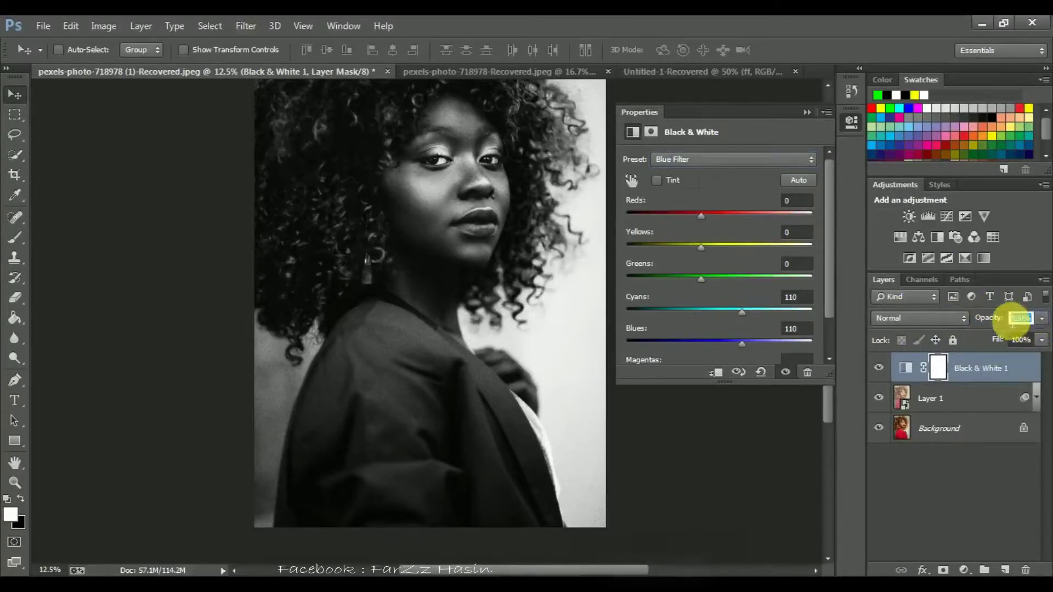
pyautogui.write('51')
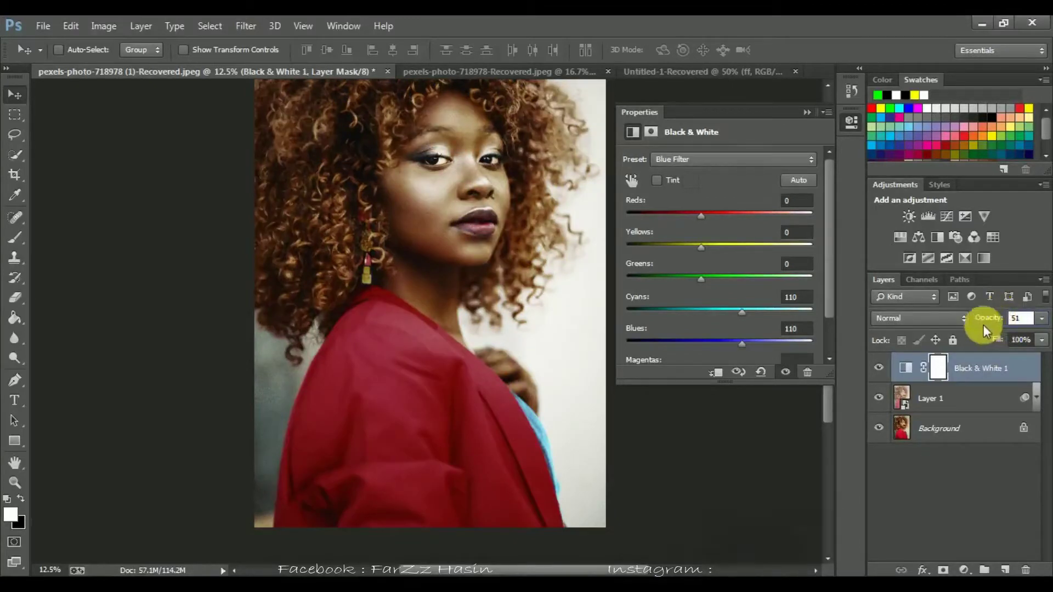
pyautogui.click(1004, 370)
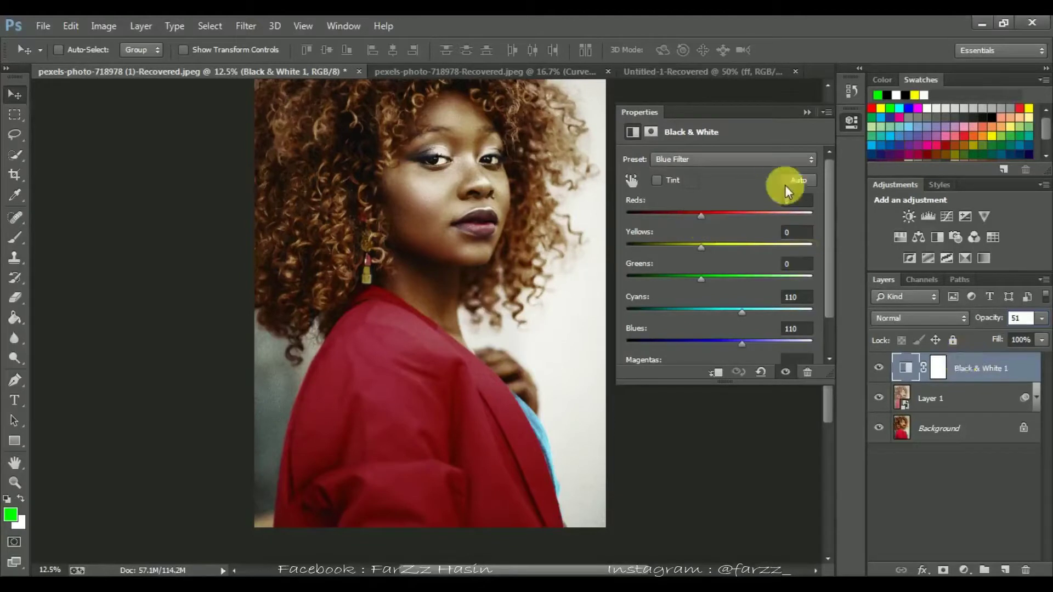
pyautogui.click(795, 199)
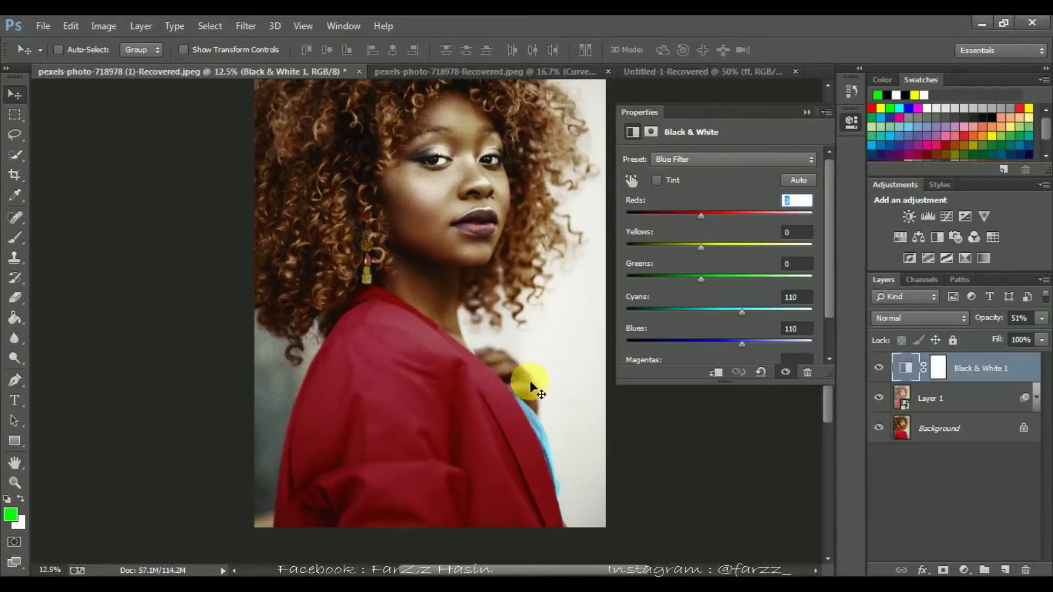
pyautogui.write('33')
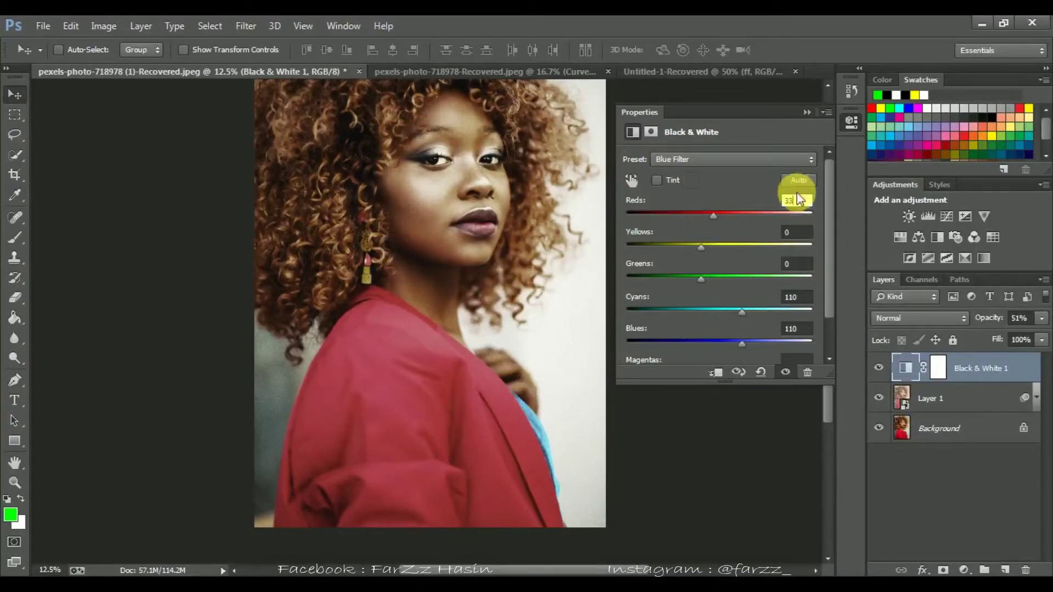
pyautogui.doubleClick(784, 205)
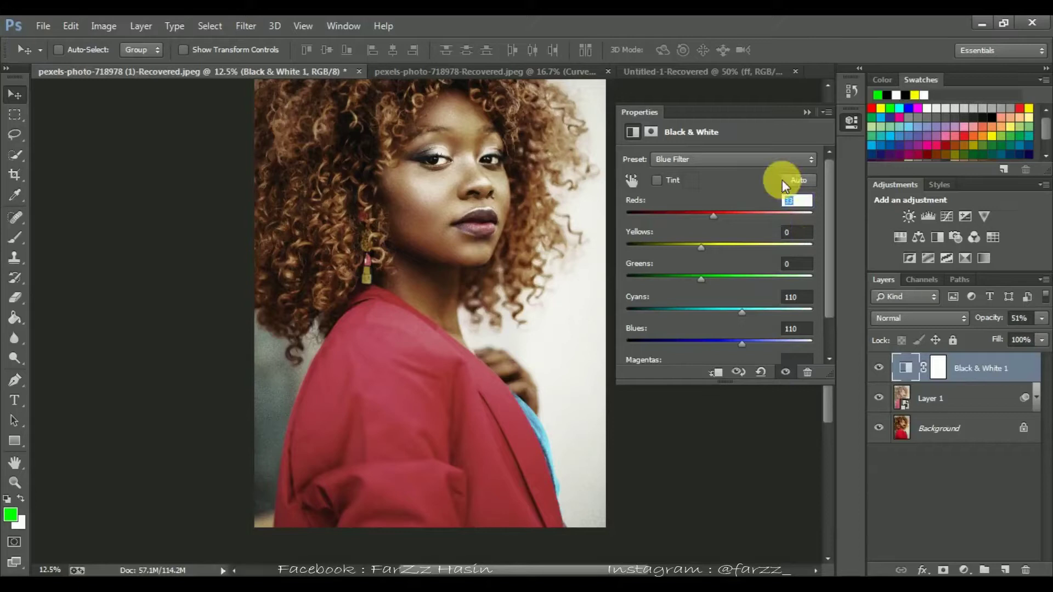
pyautogui.click(808, 113)
pyautogui.click(879, 367)
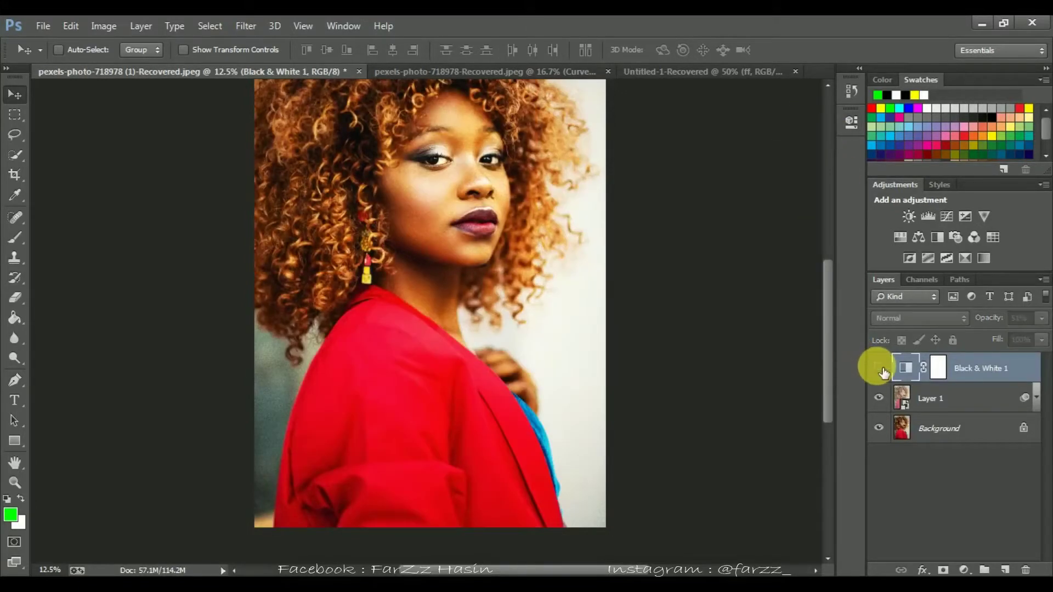
pyautogui.click(879, 368)
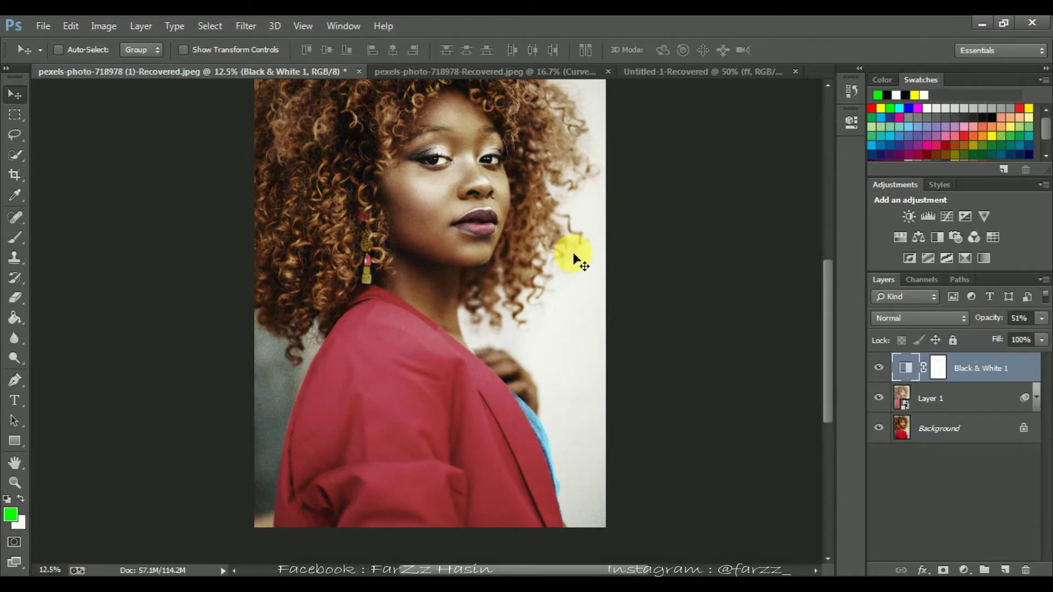
pyautogui.hotkey('ctrl', '+')
pyautogui.hotkey('ctrl', '+')
pyautogui.hotkey('ctrl', '+')
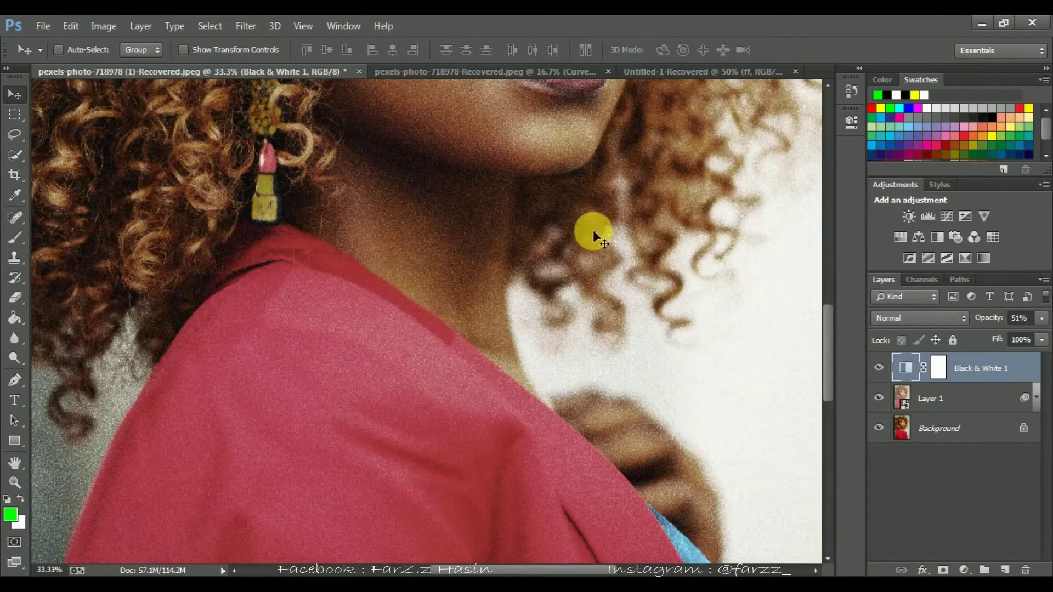
pyautogui.scroll(5, 593, 229)
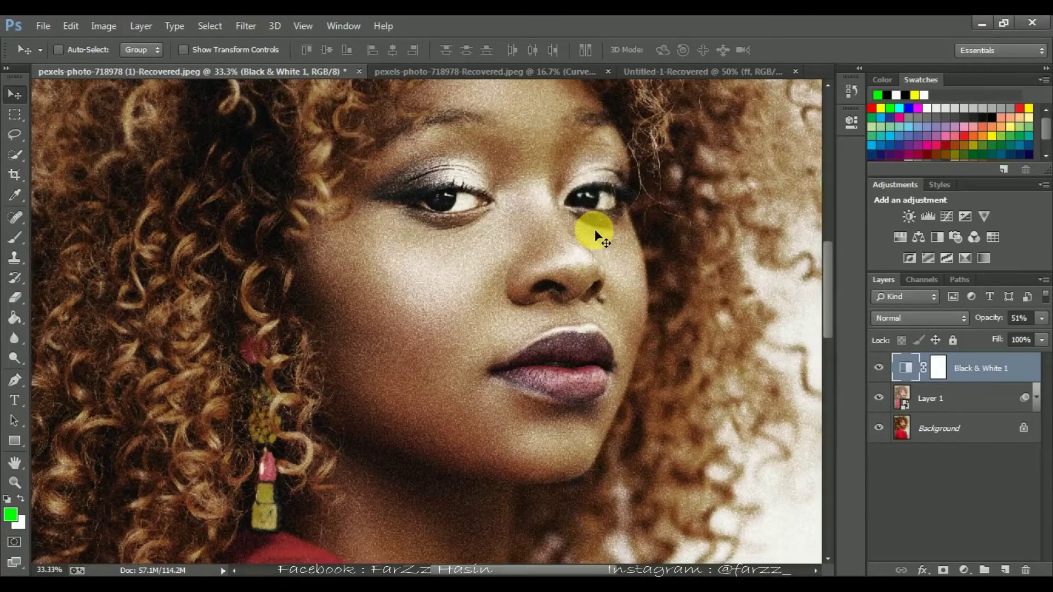
pyautogui.scroll(2, 595, 231)
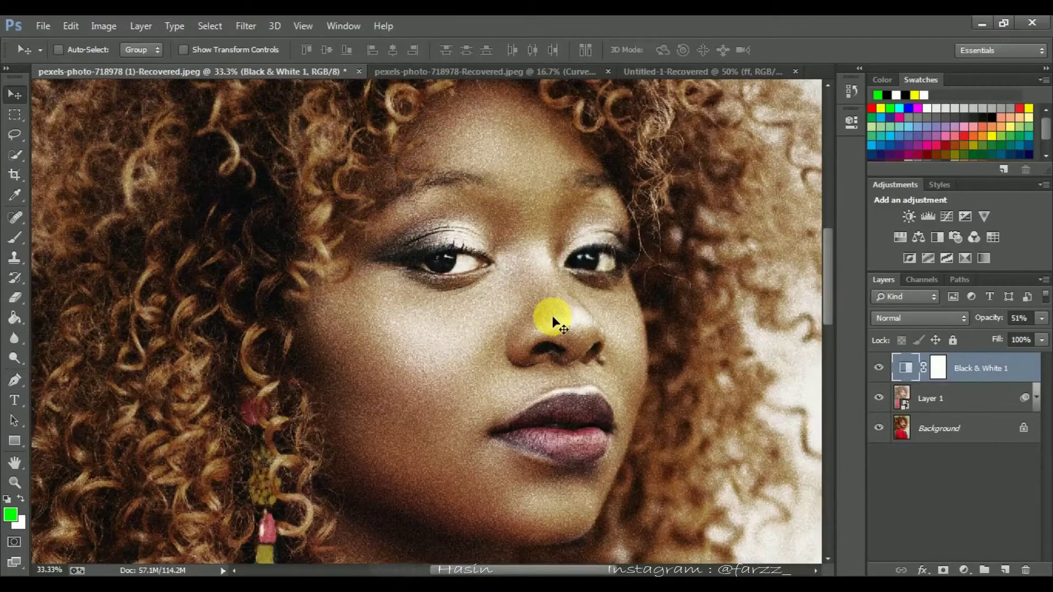
pyautogui.hotkey('ctrl', '0')
# - Place the grain texture 89550026 as an embedded image and rotate it 90° clockwise
pyautogui.click(44, 26)
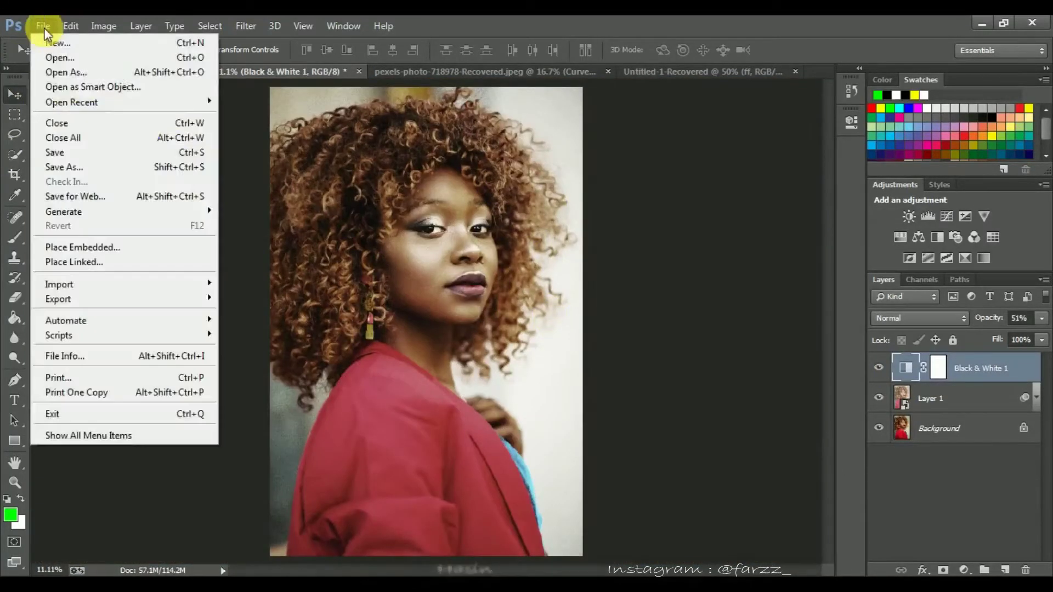
pyautogui.click(91, 247)
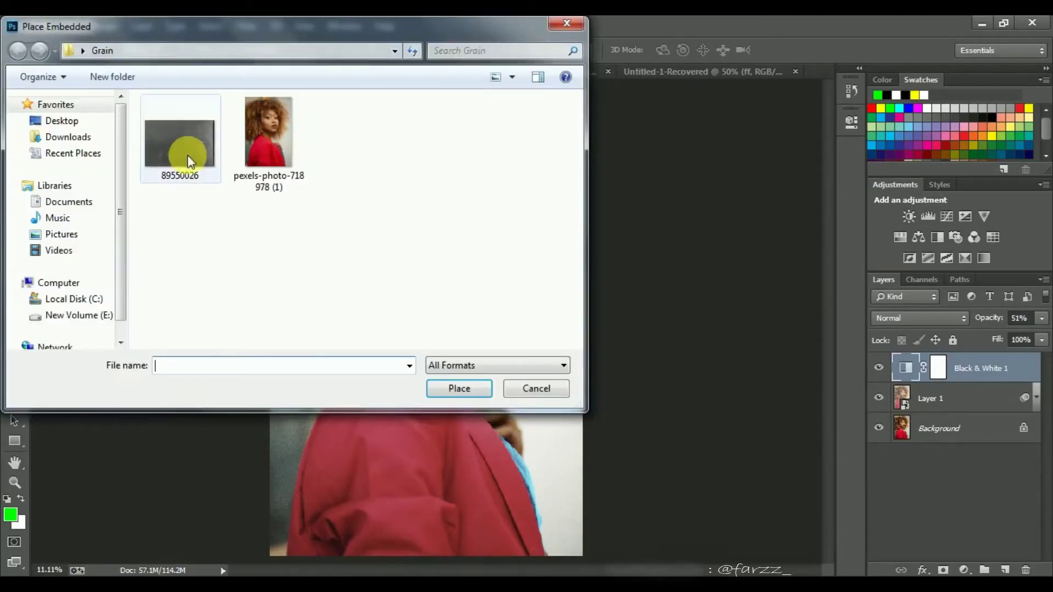
pyautogui.click(176, 144)
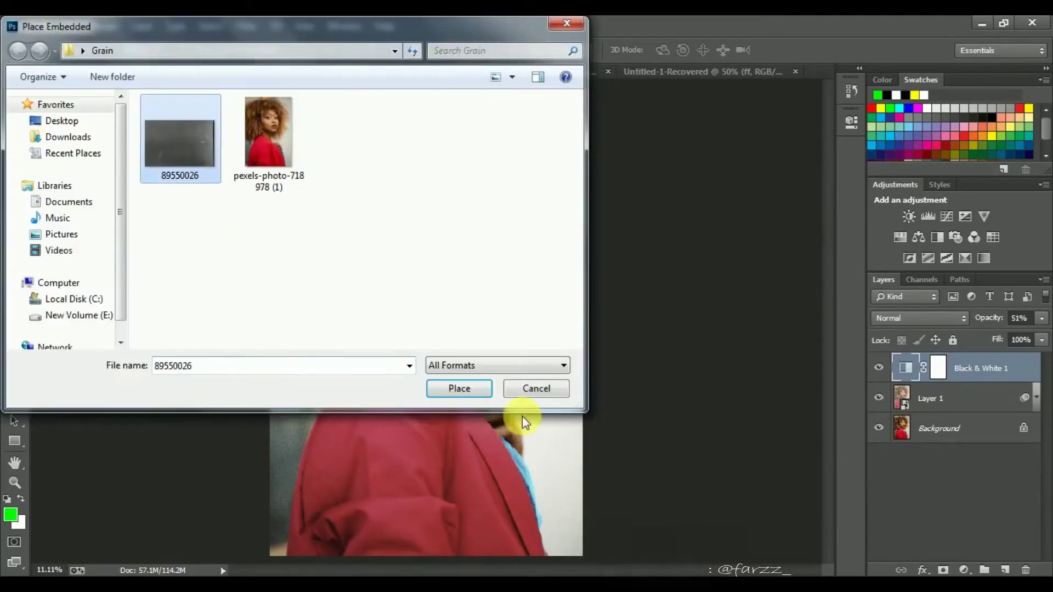
pyautogui.click(461, 390)
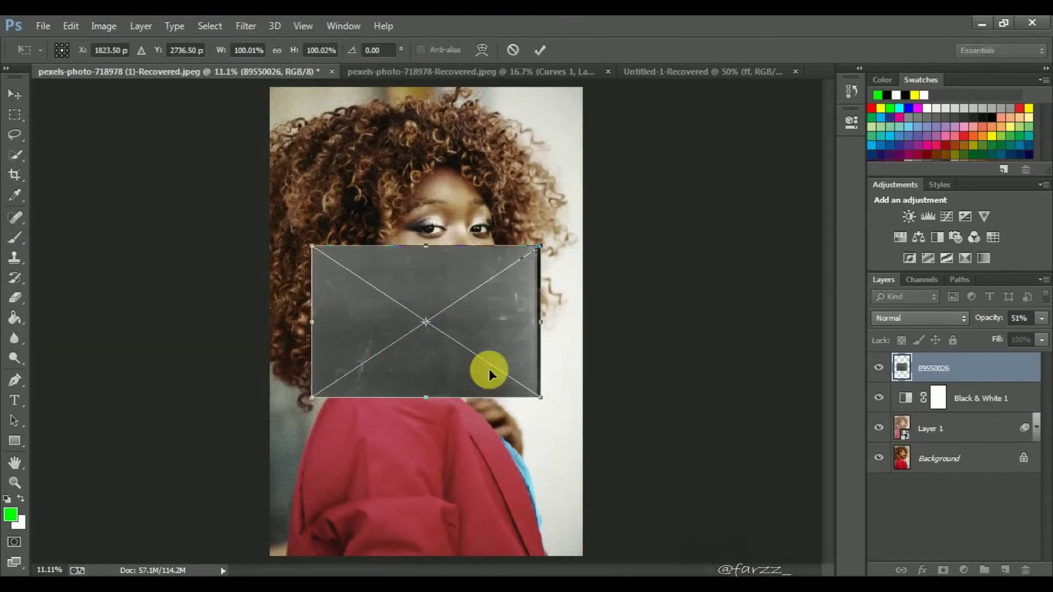
pyautogui.rightClick(490, 317)
pyautogui.click(558, 493)
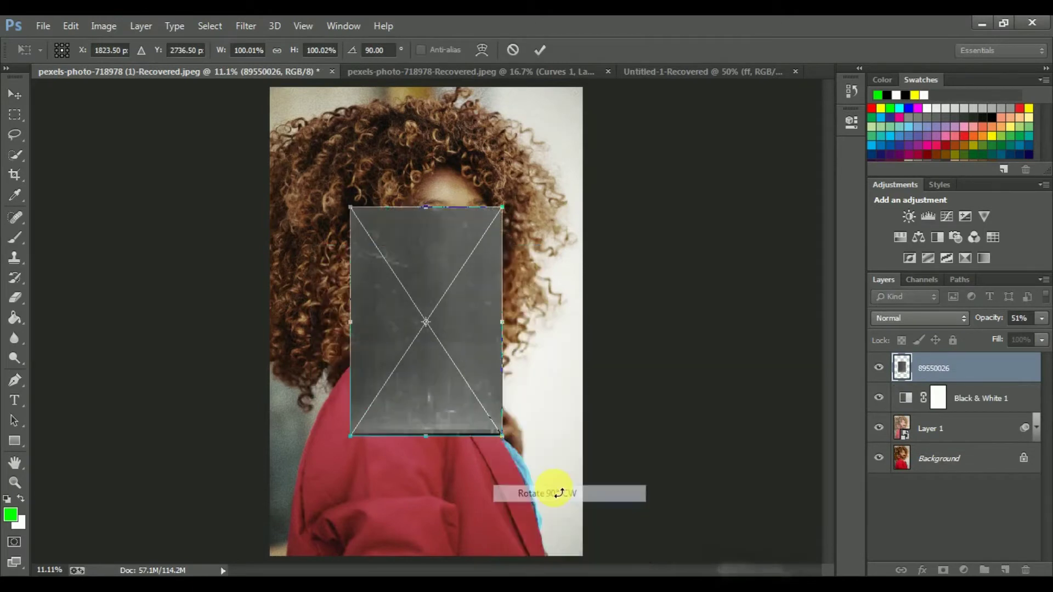
# - Move the texture to the top-left and enlarge it to cover the whole canvas
pyautogui.moveTo(466, 321); pyautogui.dragTo(384, 199)
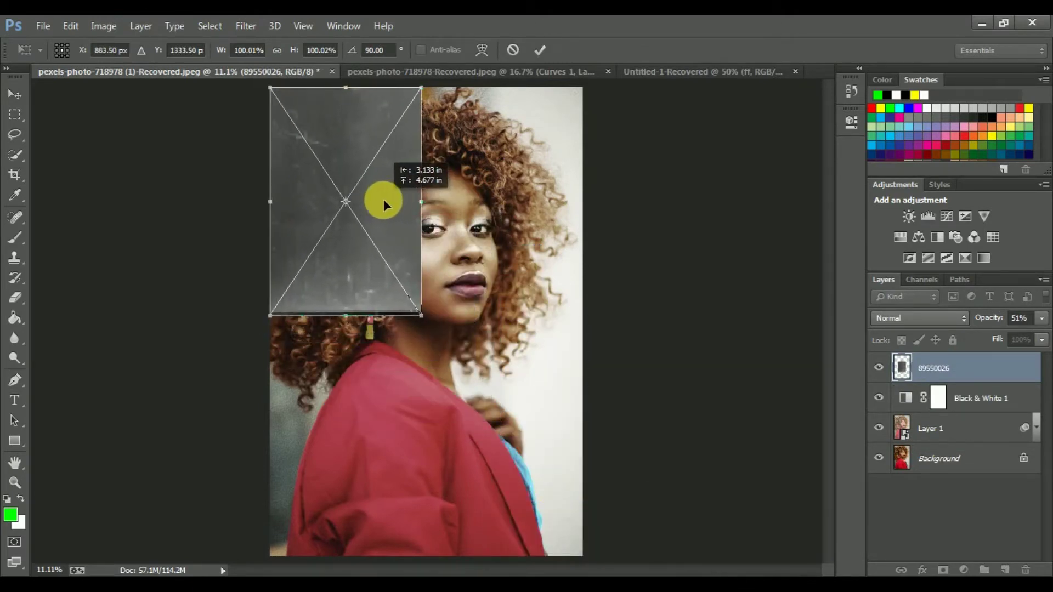
pyautogui.moveTo(421, 316); pyautogui.dragTo(582, 556)
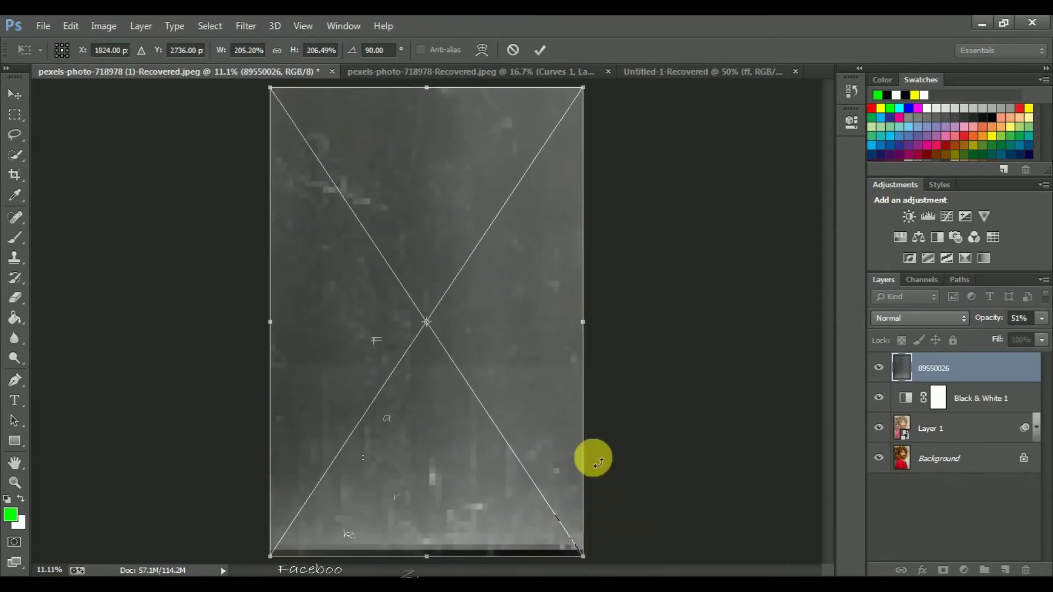
pyautogui.press('Return')
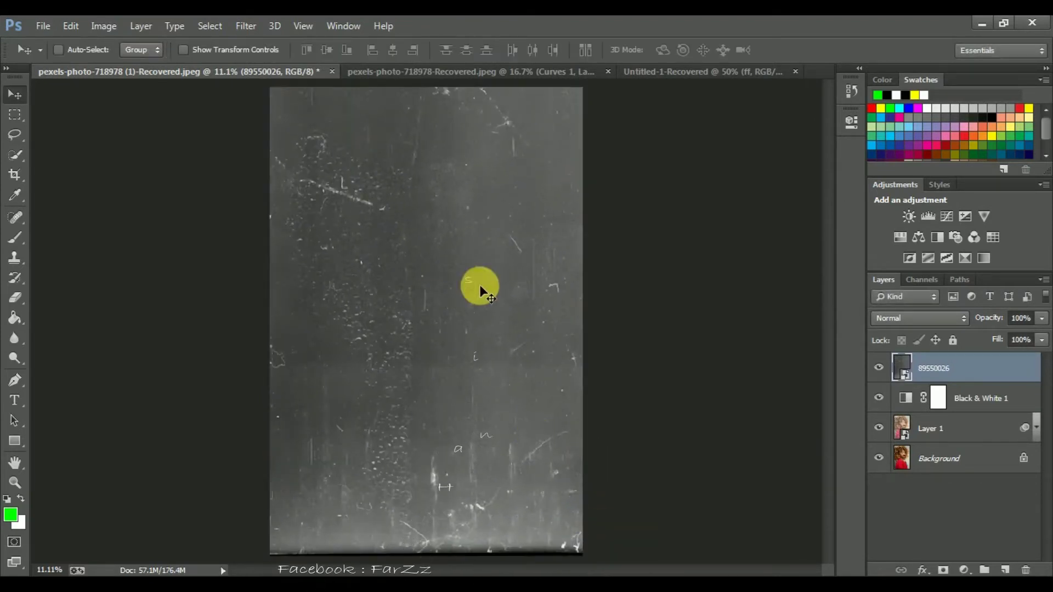
# - Set the 89550026 texture layer to Hard Light and toggle its visibility to compare
pyautogui.click(919, 318)
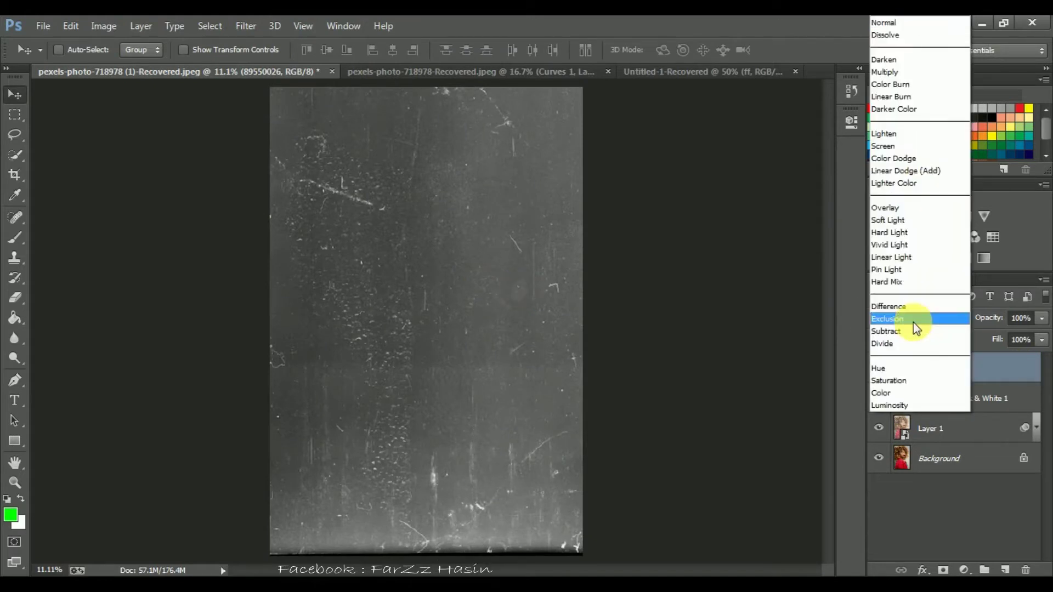
pyautogui.click(894, 232)
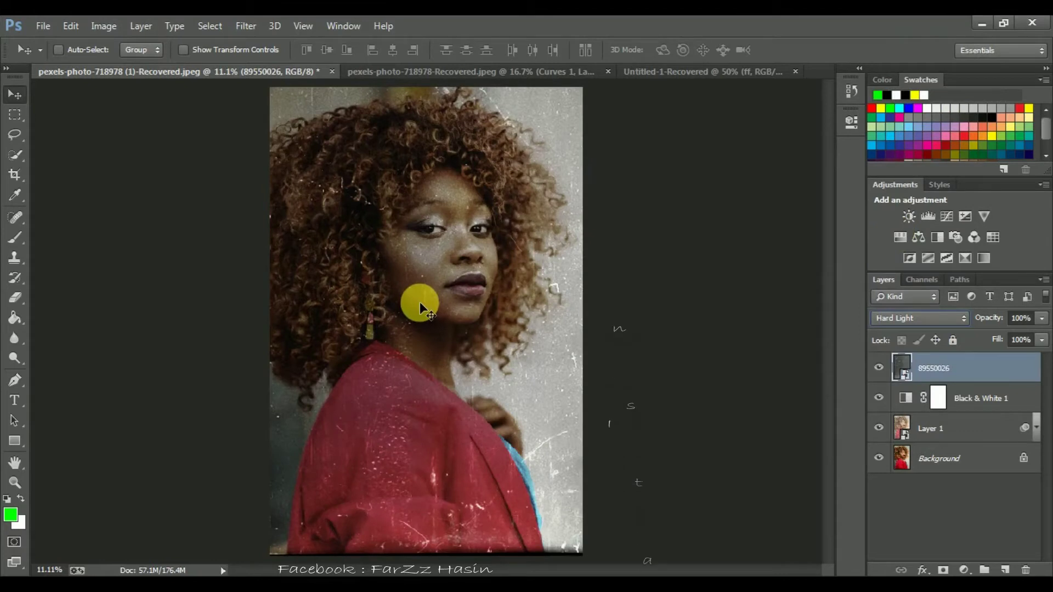
pyautogui.click(879, 367)
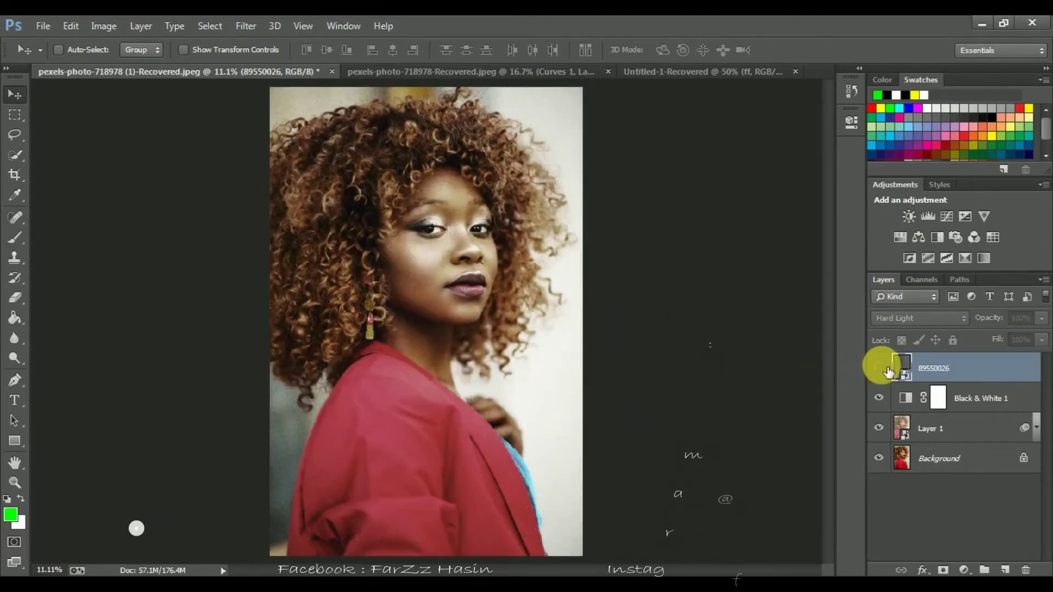
pyautogui.click(880, 368)
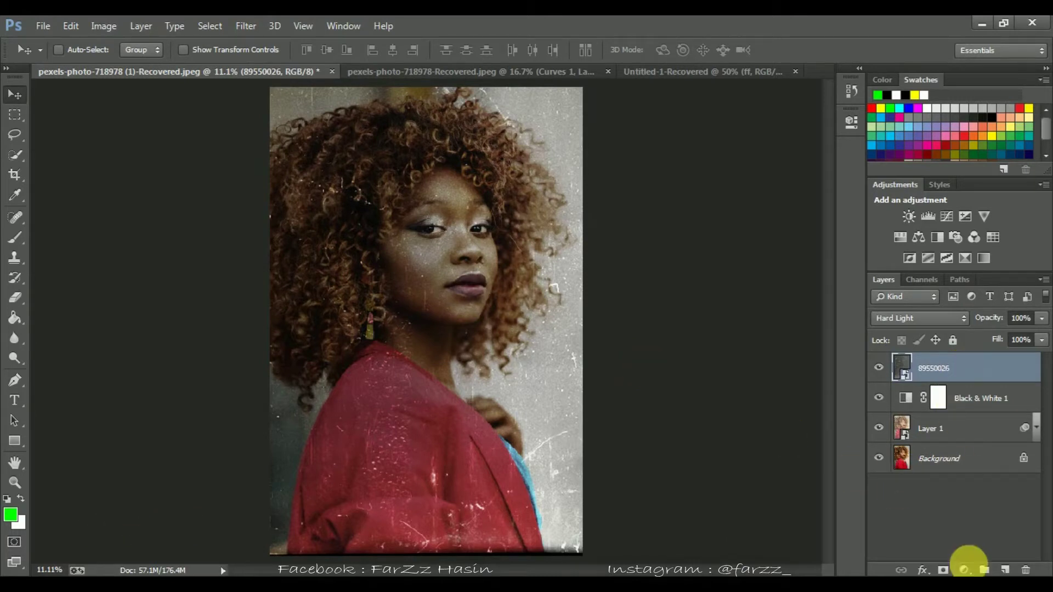
# - Add a Curves adjustment layer and bend the curve upward to brighten the photo
pyautogui.click(965, 569)
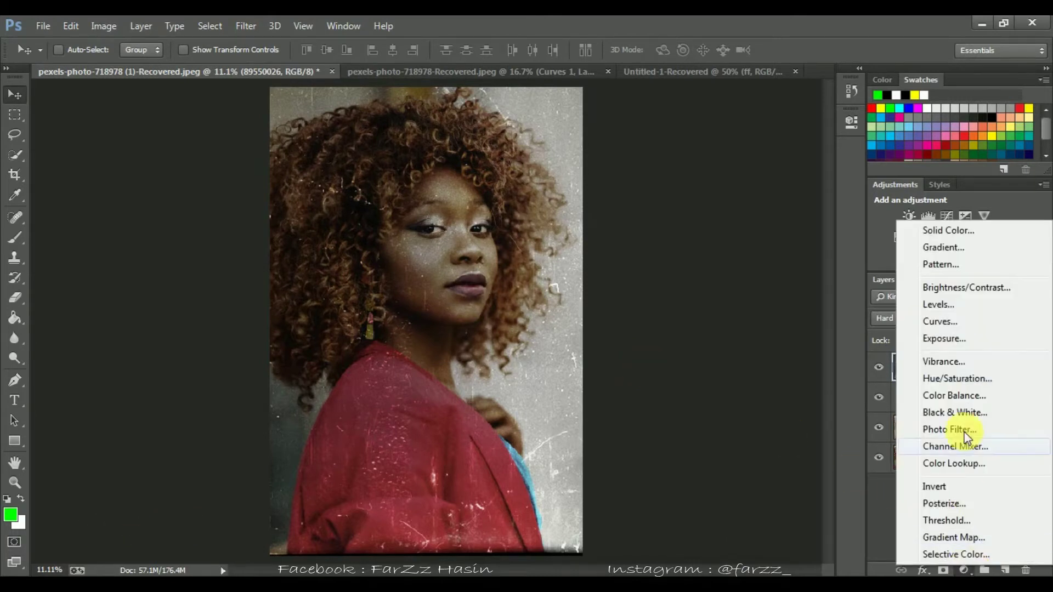
pyautogui.click(972, 322)
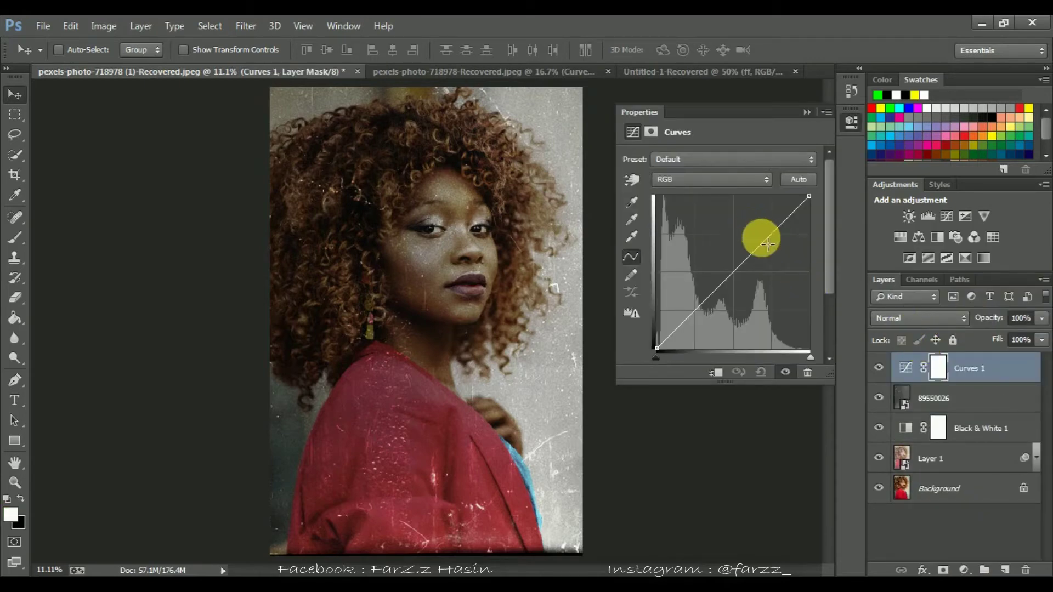
pyautogui.moveTo(758, 235); pyautogui.dragTo(752, 209)
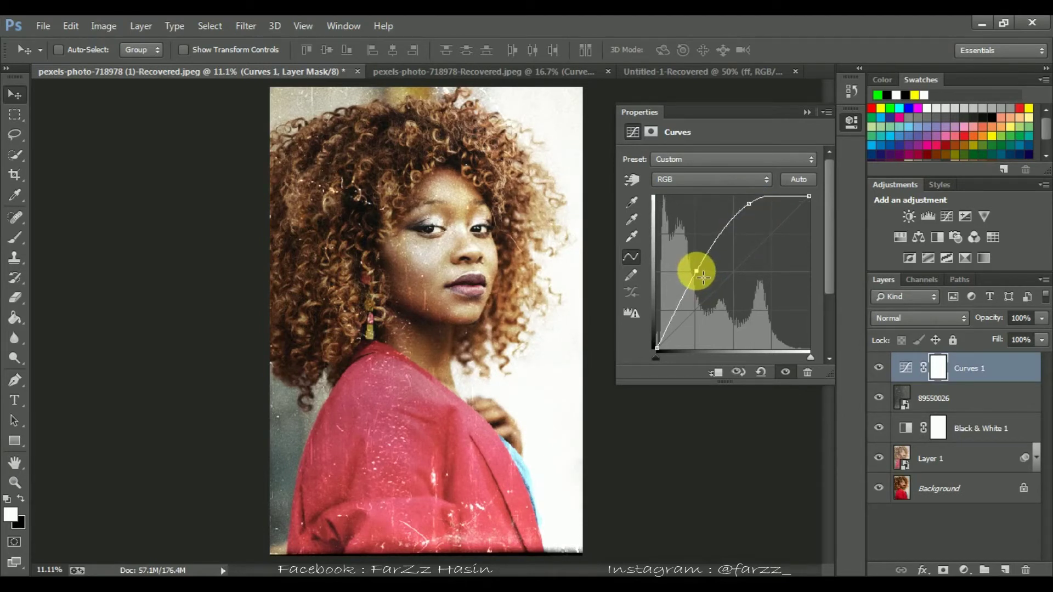
# - Raise the curve's black point to fade shadows and ease the middle and upper points down
pyautogui.click(657, 349)
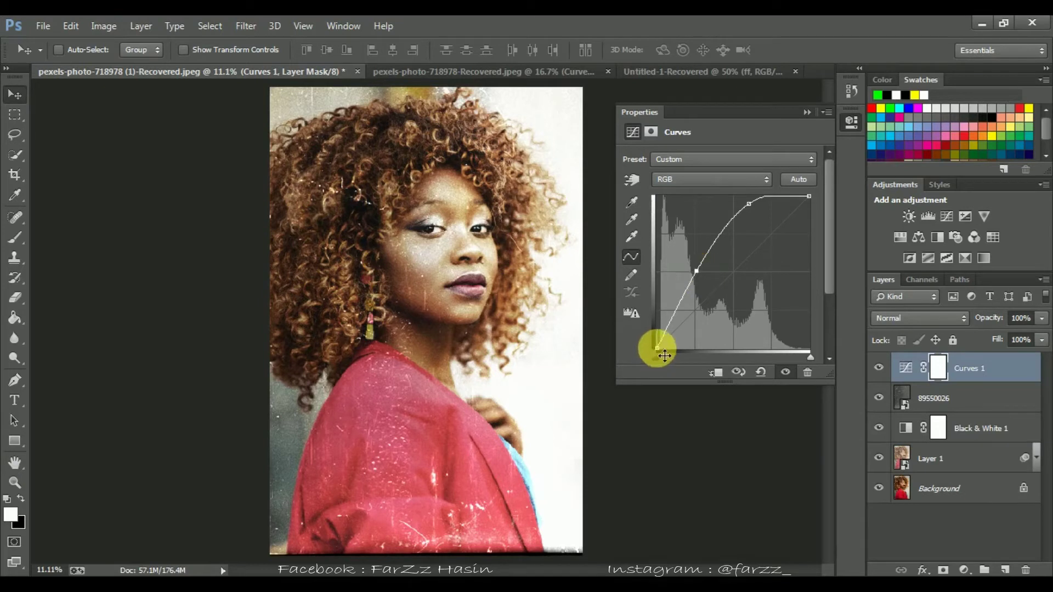
pyautogui.moveTo(664, 355); pyautogui.dragTo(662, 333)
pyautogui.click(697, 272)
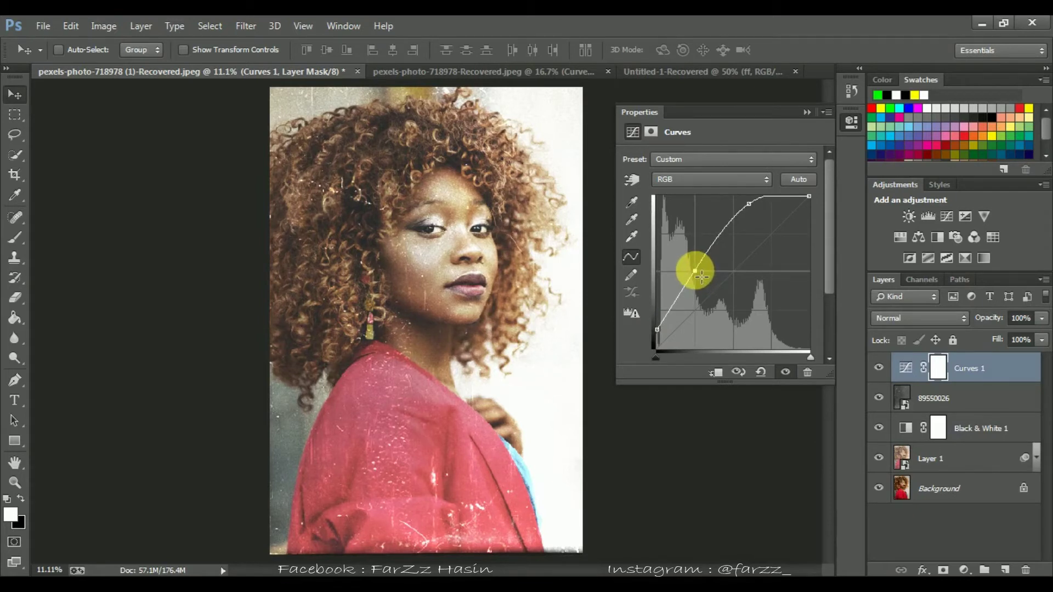
pyautogui.moveTo(701, 276); pyautogui.dragTo(701, 280)
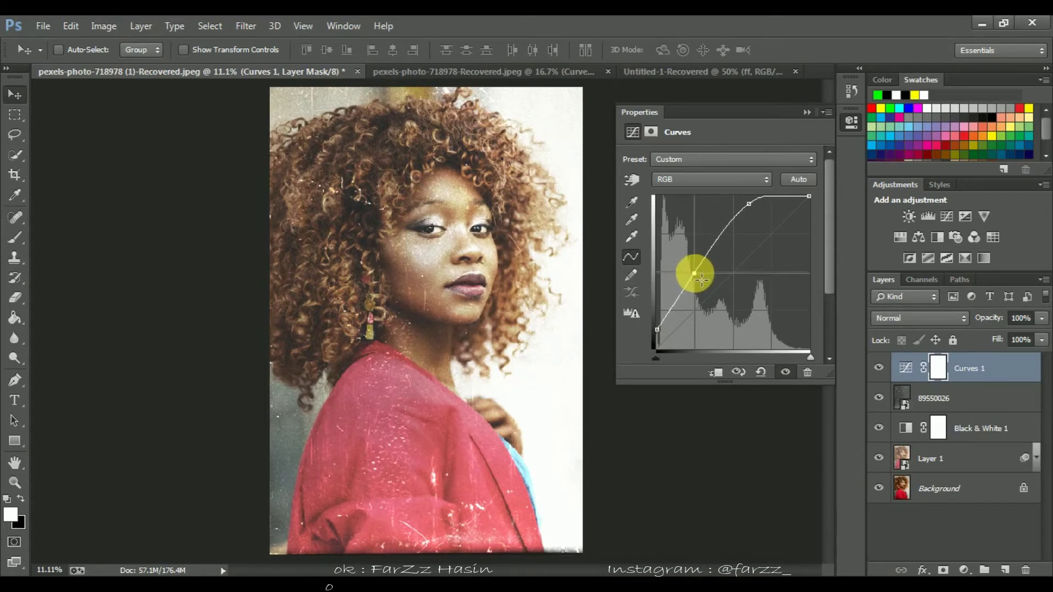
pyautogui.moveTo(755, 211); pyautogui.dragTo(762, 216)
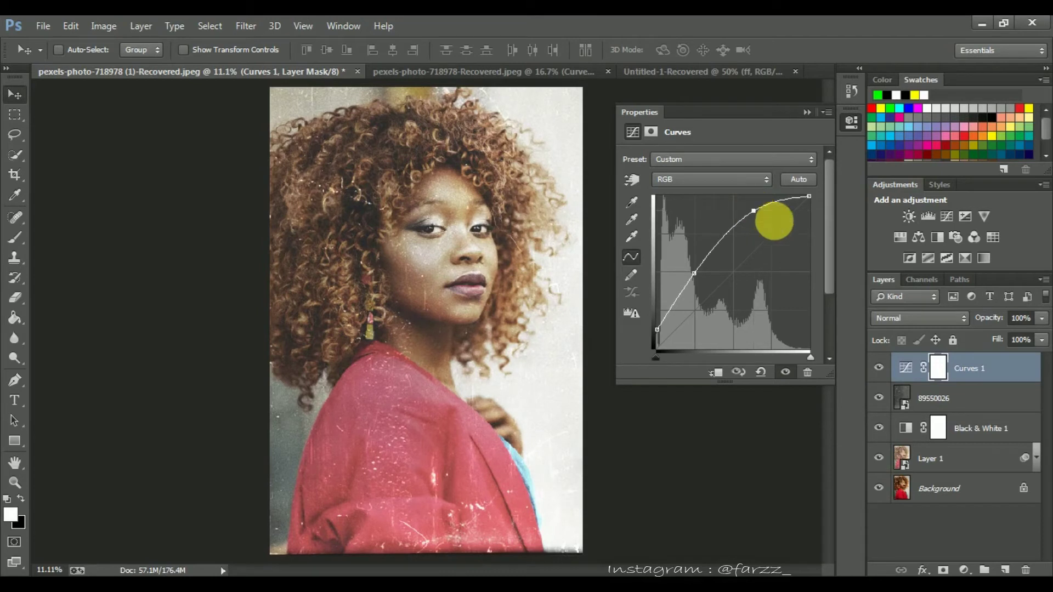
# - Collapse the Curves properties panel and turn the Curves brightening layer back on
pyautogui.click(807, 115)
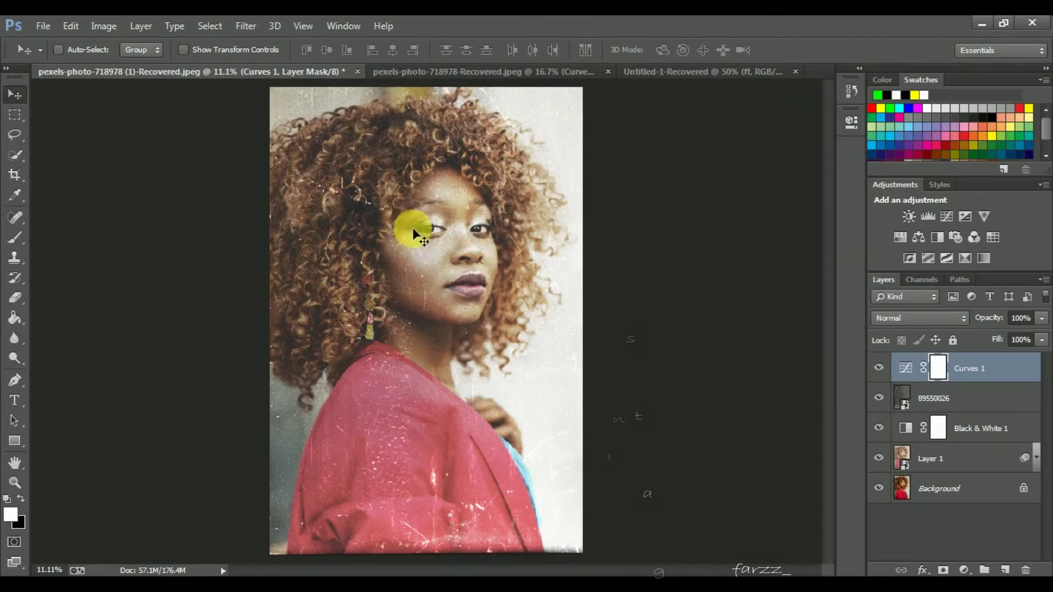
pyautogui.scroll(3, 450, 261)
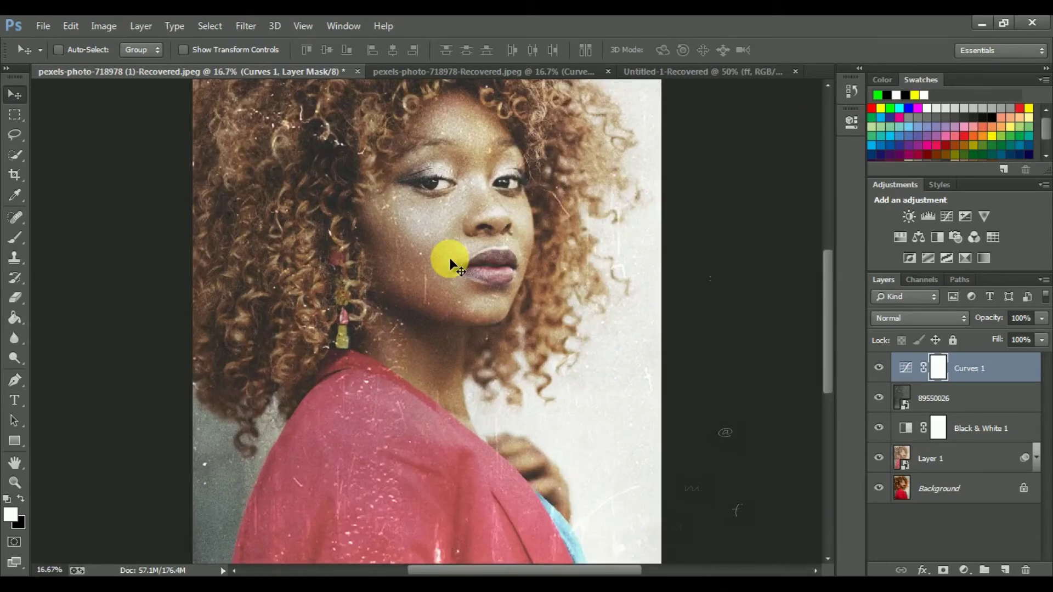
pyautogui.scroll(5, 450, 258)
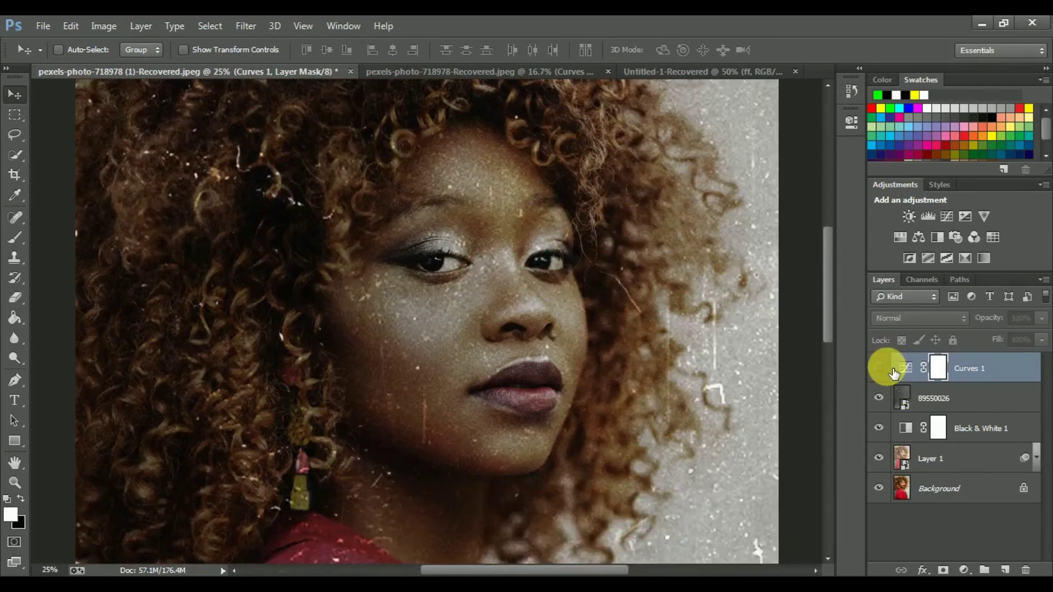
pyautogui.click(879, 368)
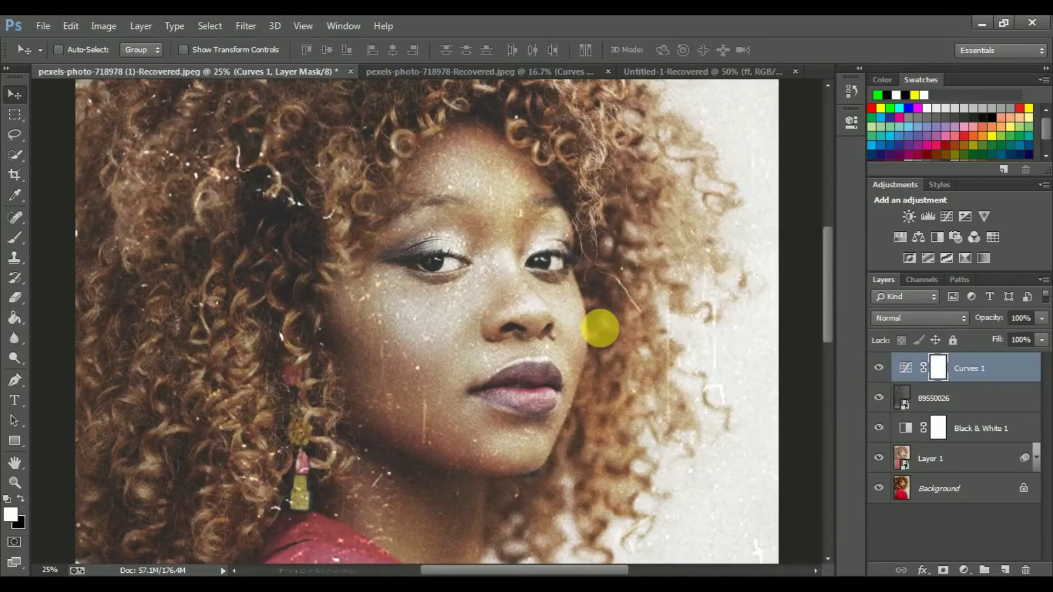
# - Inspect the face and shoulder up close, then fit the photo and hide the effect layers to compare with the original
pyautogui.scroll(1, 600, 332)
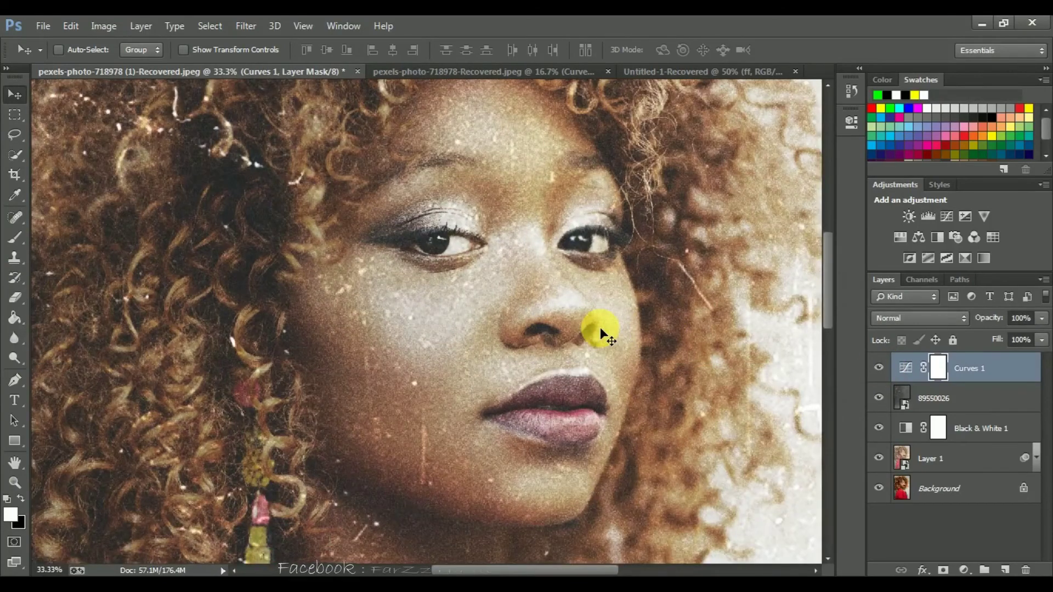
pyautogui.scroll(-3, 600, 329)
pyautogui.scroll(3, 597, 325)
pyautogui.scroll(-8, 595, 321)
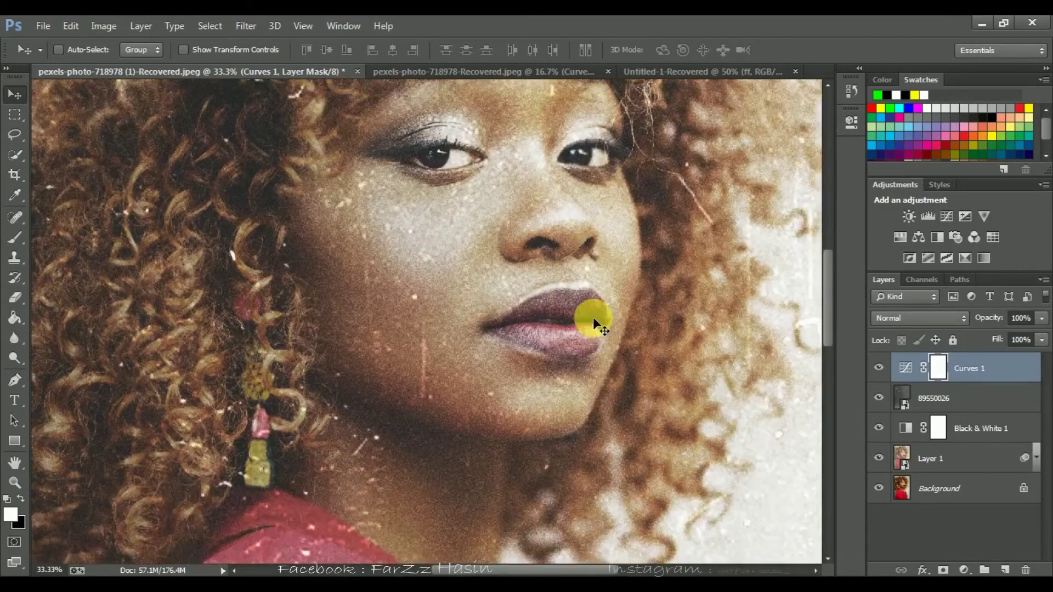
pyautogui.scroll(5, 580, 304)
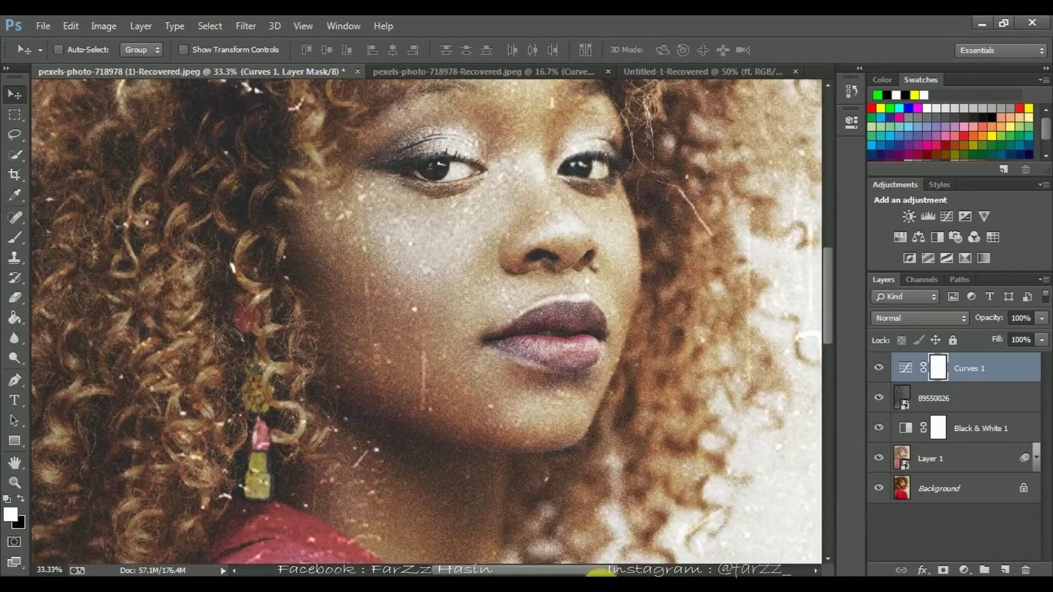
pyautogui.moveTo(556, 572); pyautogui.dragTo(481, 570)
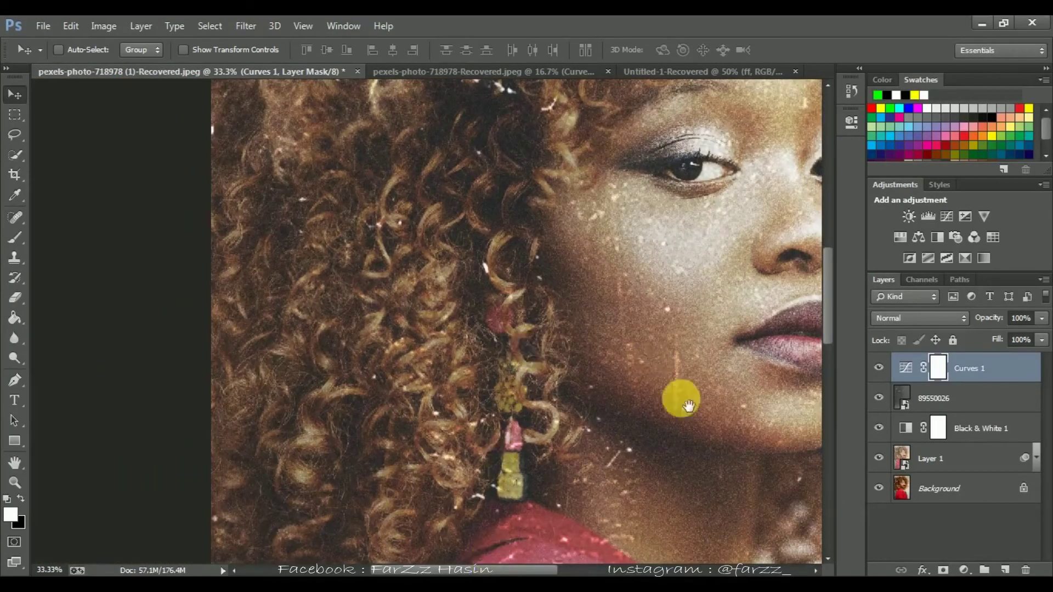
pyautogui.moveTo(682, 400); pyautogui.dragTo(446, 276)
pyautogui.scroll(-6, 494, 263)
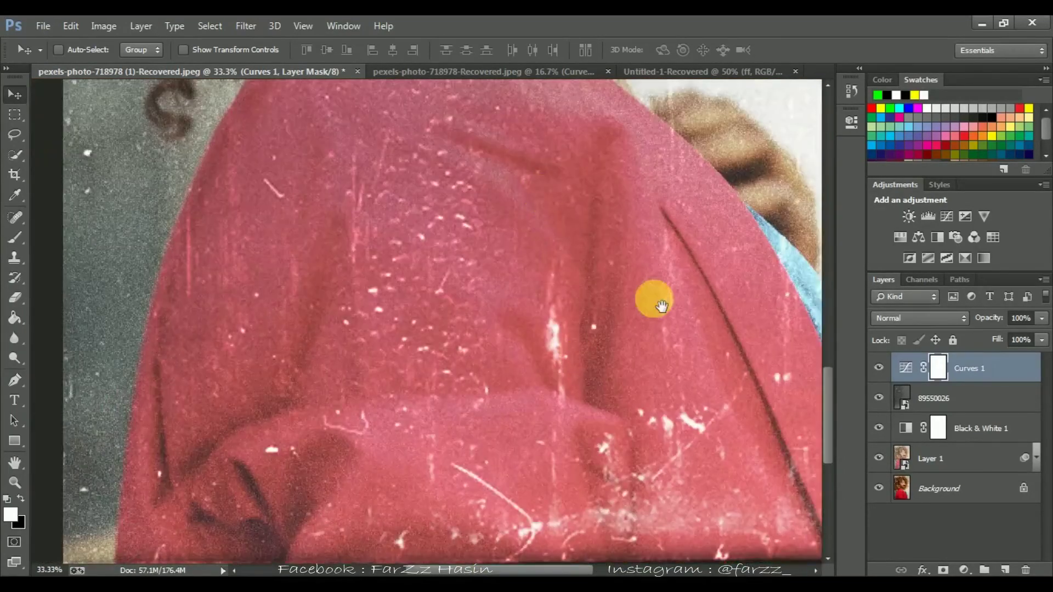
pyautogui.scroll(2, 608, 345)
pyautogui.scroll(8, 565, 391)
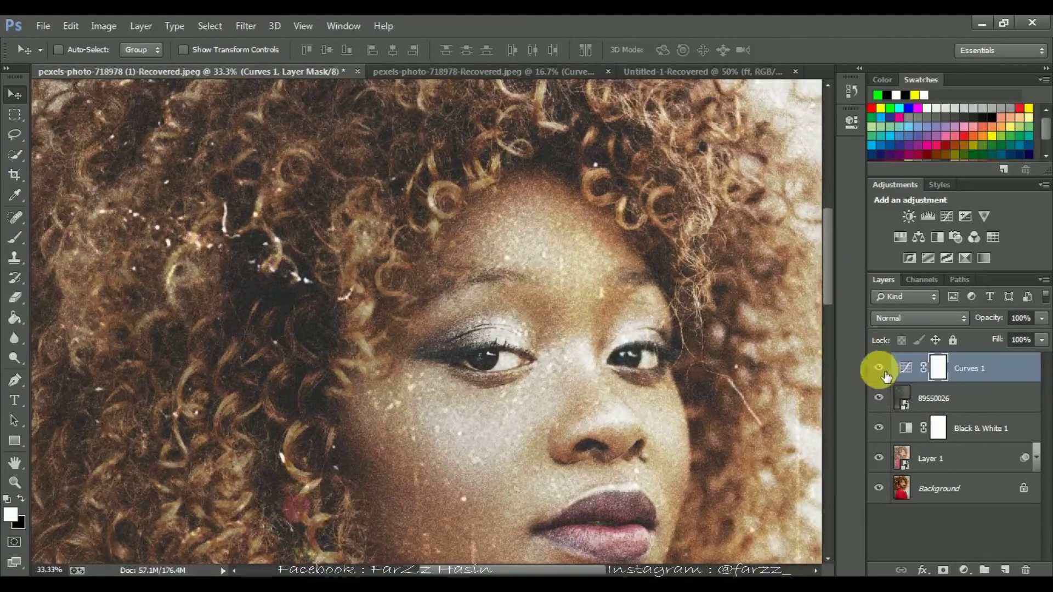
pyautogui.hotkey('ctrl', '0')
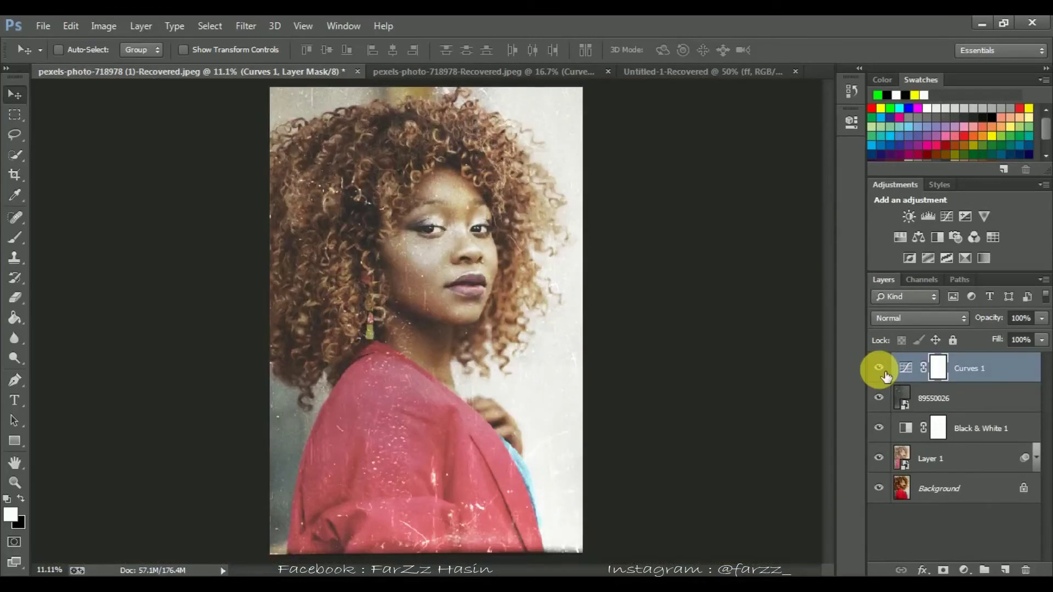
pyautogui.moveTo(885, 375)
pyautogui.mouseDown()
pyautogui.moveTo(890, 460)
pyautogui.moveTo(879, 375)
pyautogui.mouseUp()
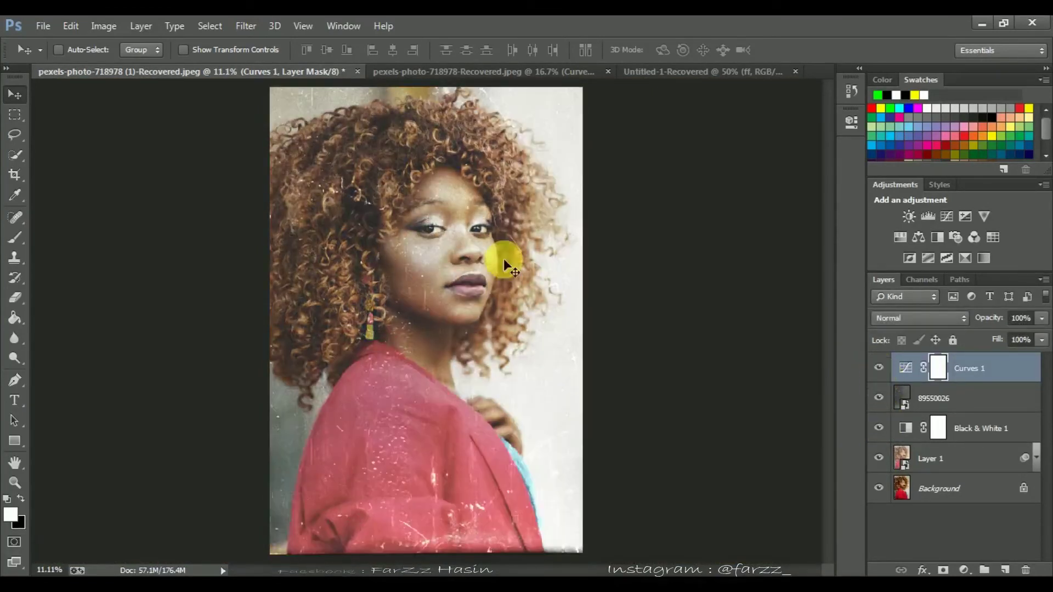